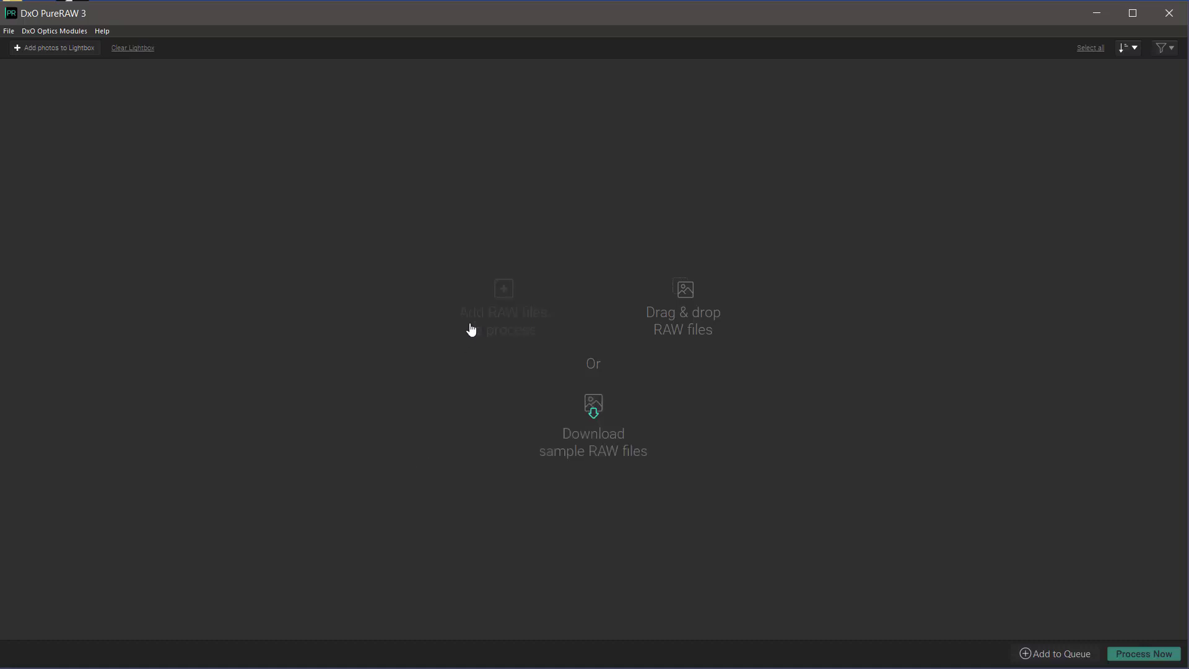
# Add all five RW2 files from the RAW folder to the lightbox
pyautogui.click(499, 301)
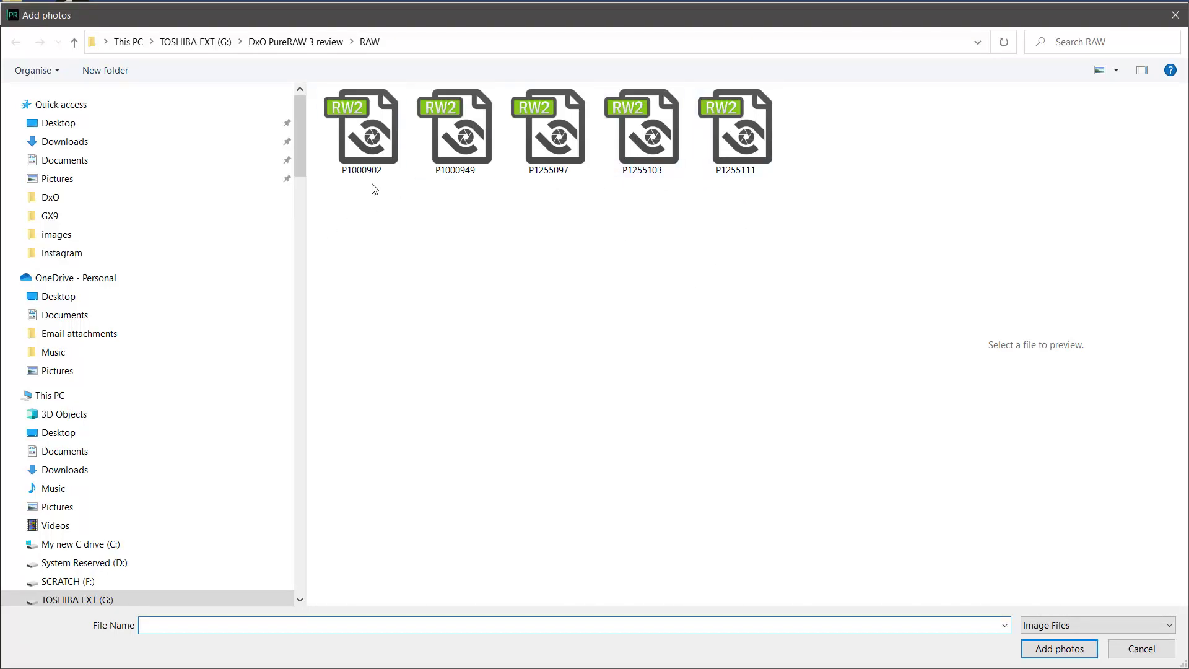
pyautogui.moveTo(749, 221); pyautogui.dragTo(374, 105)
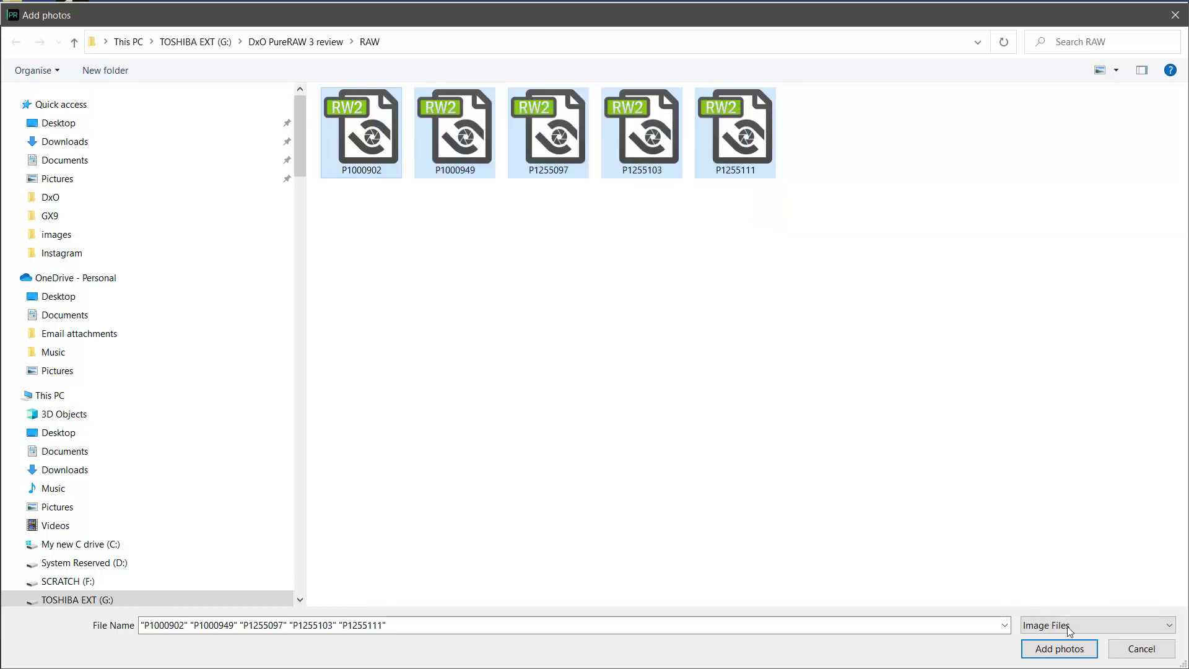
pyautogui.click(1064, 651)
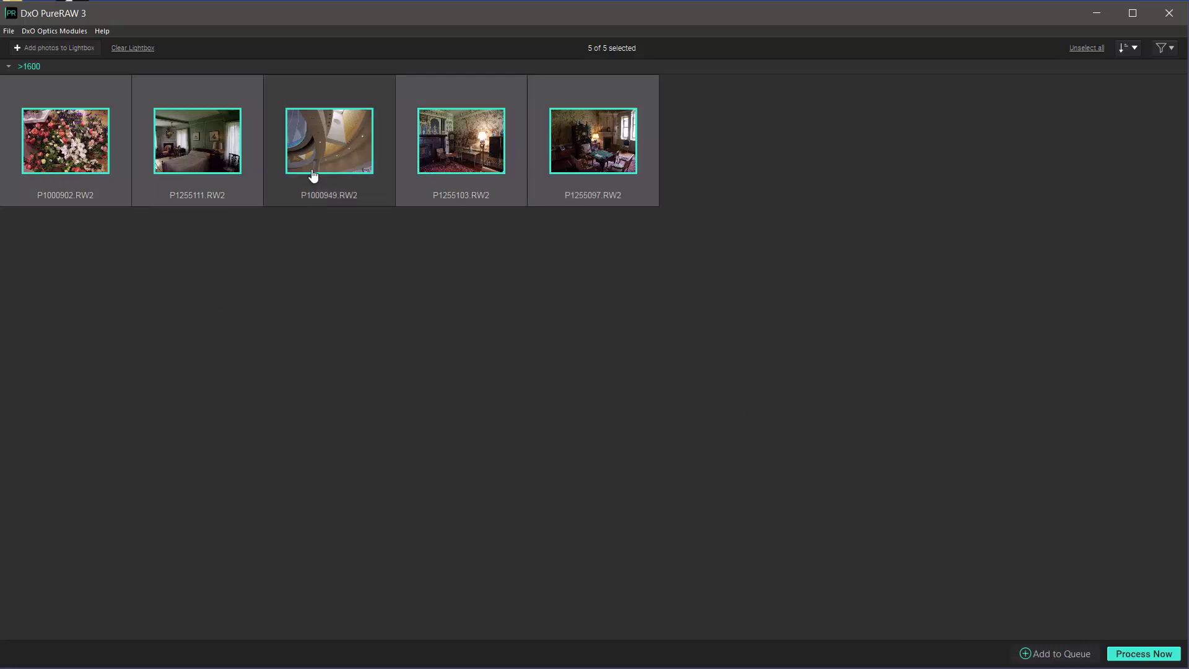
# Unselect all photos and select only P1000949.RW2, leaving 1 of 5 selected
pyautogui.click(1081, 56)
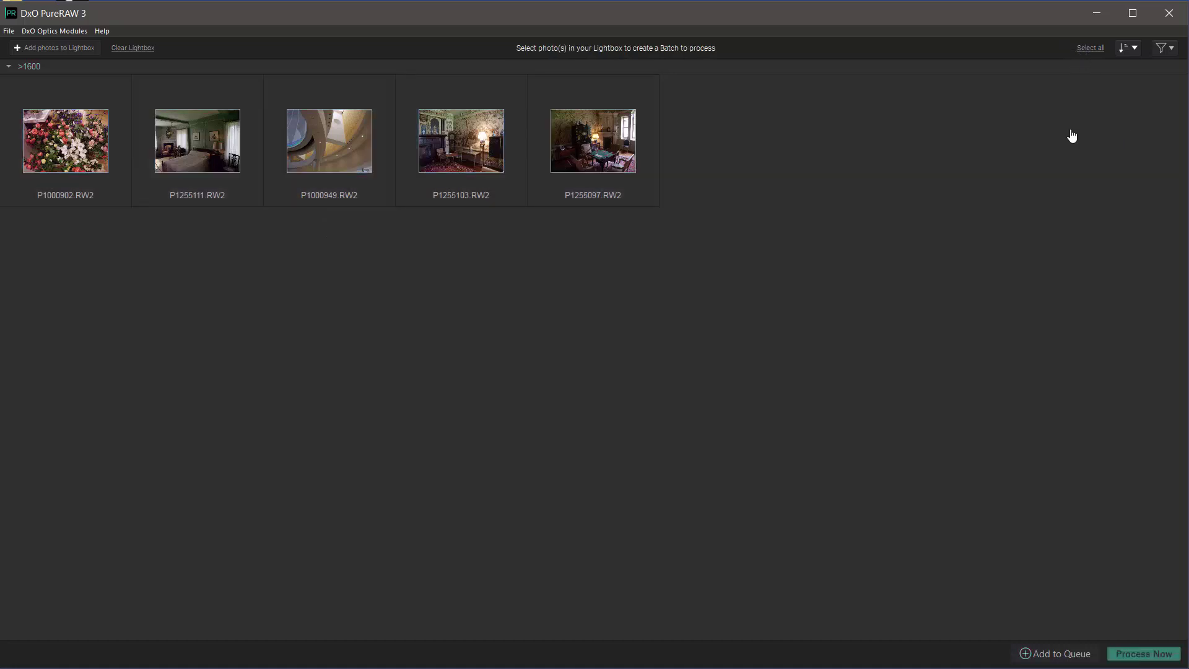
pyautogui.click(370, 159)
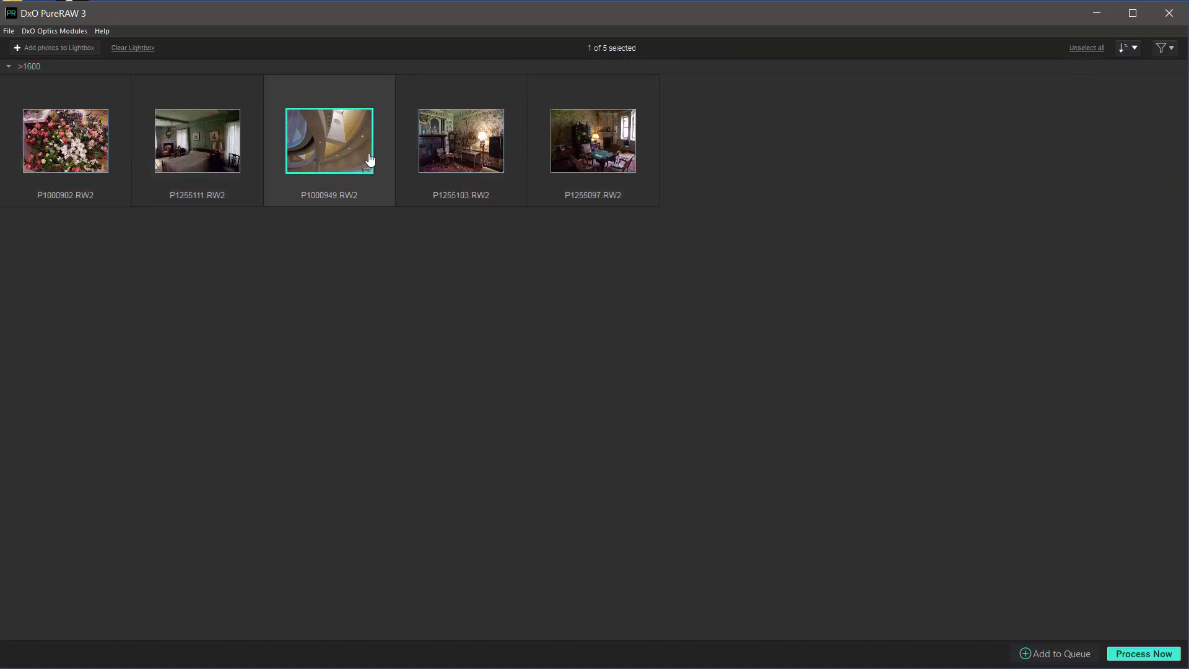
# Open the Process dialog and choose DeepPRIME XD after trying High Quality, PRIME and DeepPRIME
pyautogui.click(1152, 656)
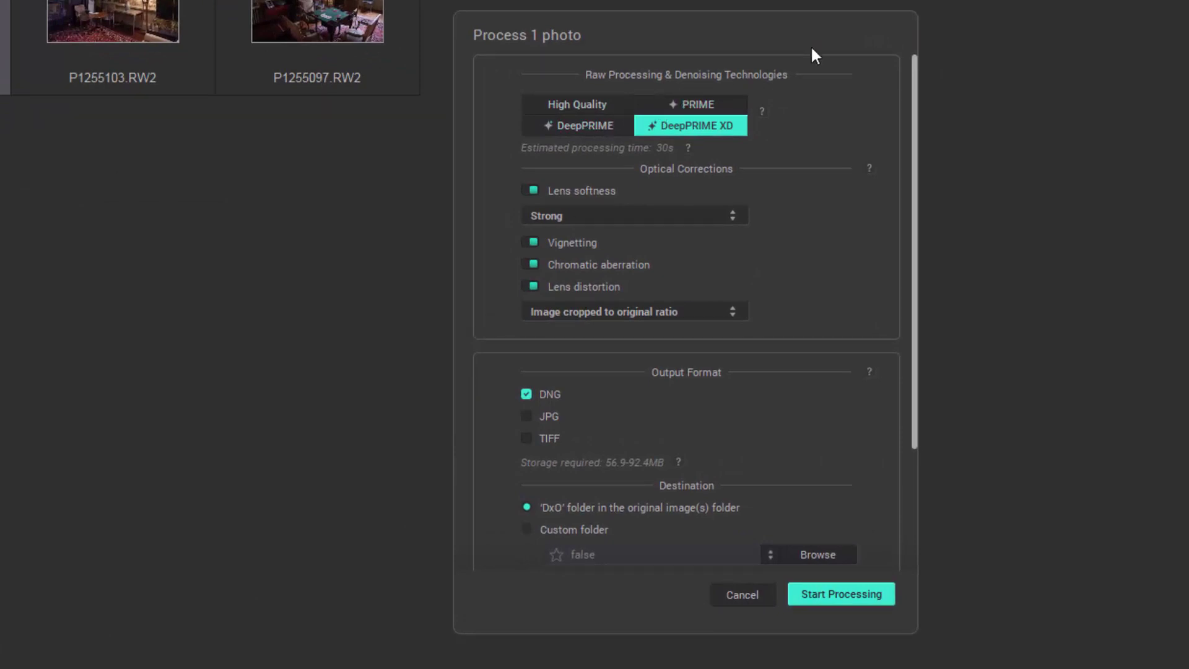
pyautogui.click(569, 106)
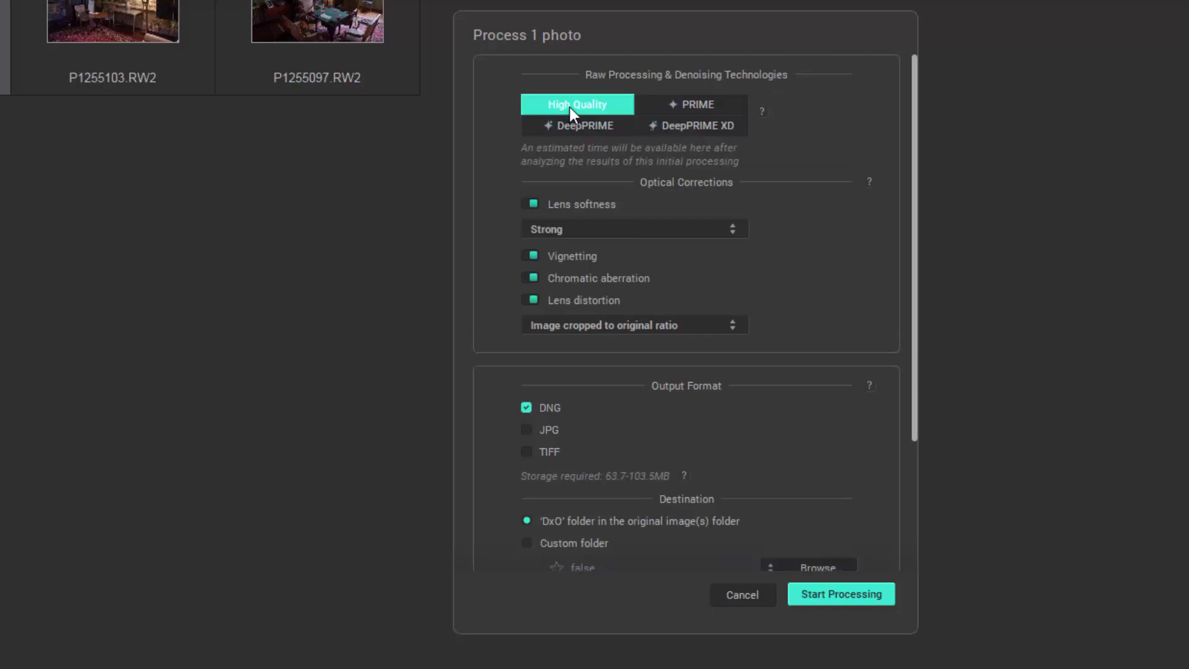
pyautogui.click(693, 107)
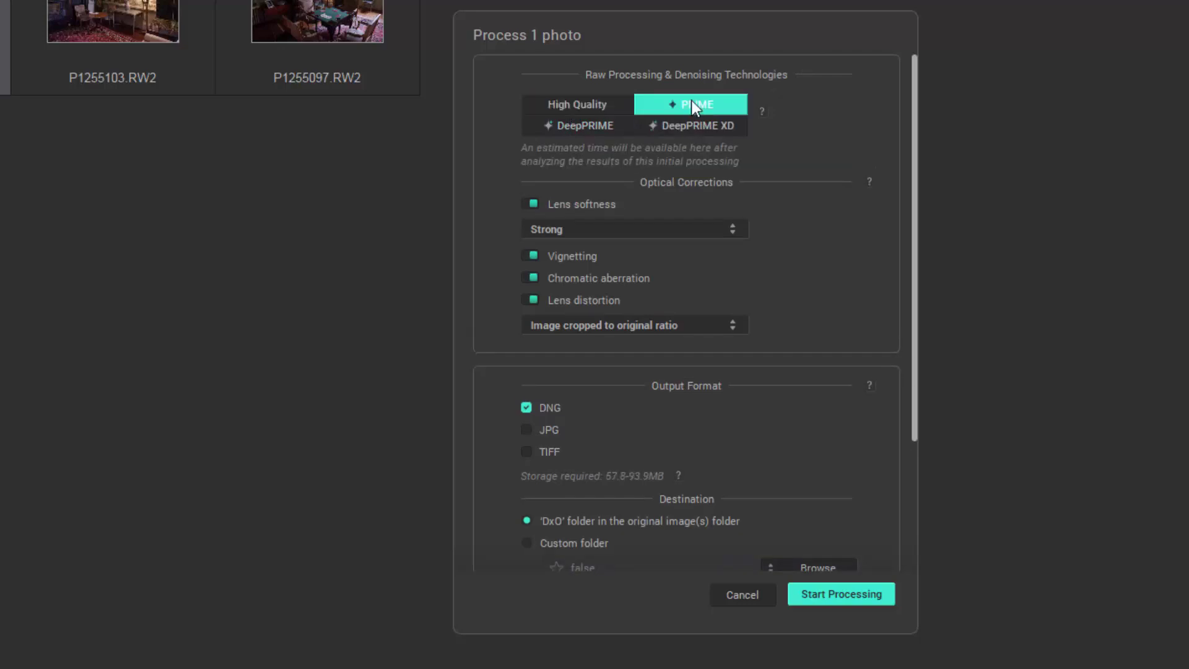
pyautogui.click(581, 126)
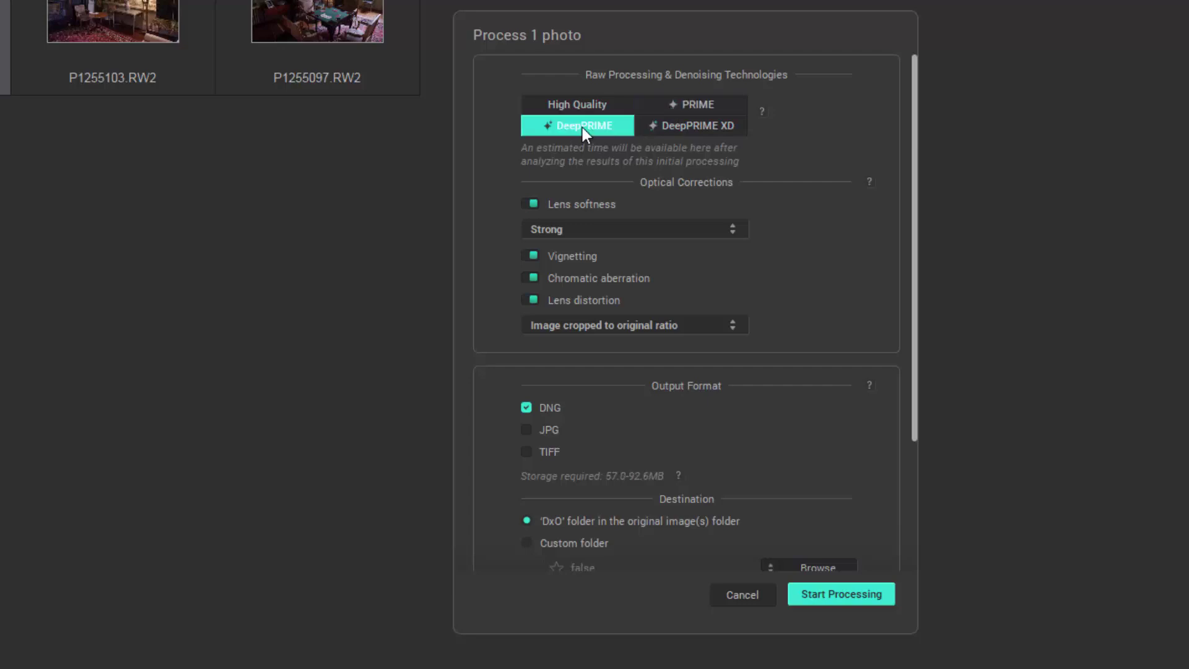
pyautogui.click(684, 124)
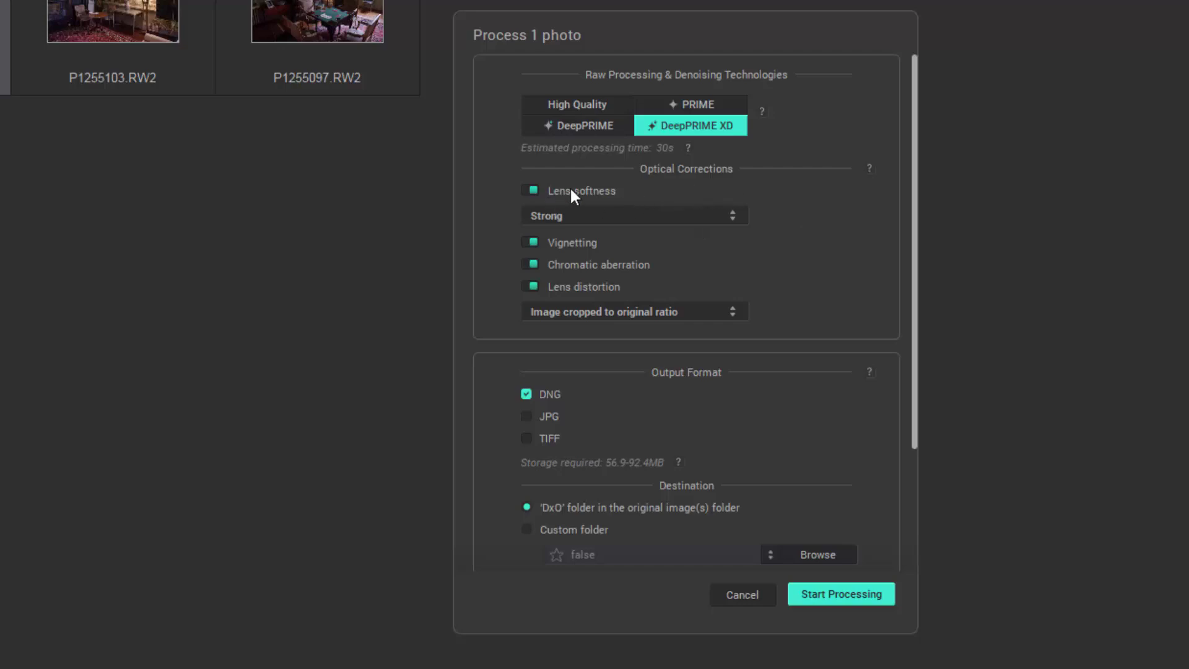
pyautogui.click(608, 217)
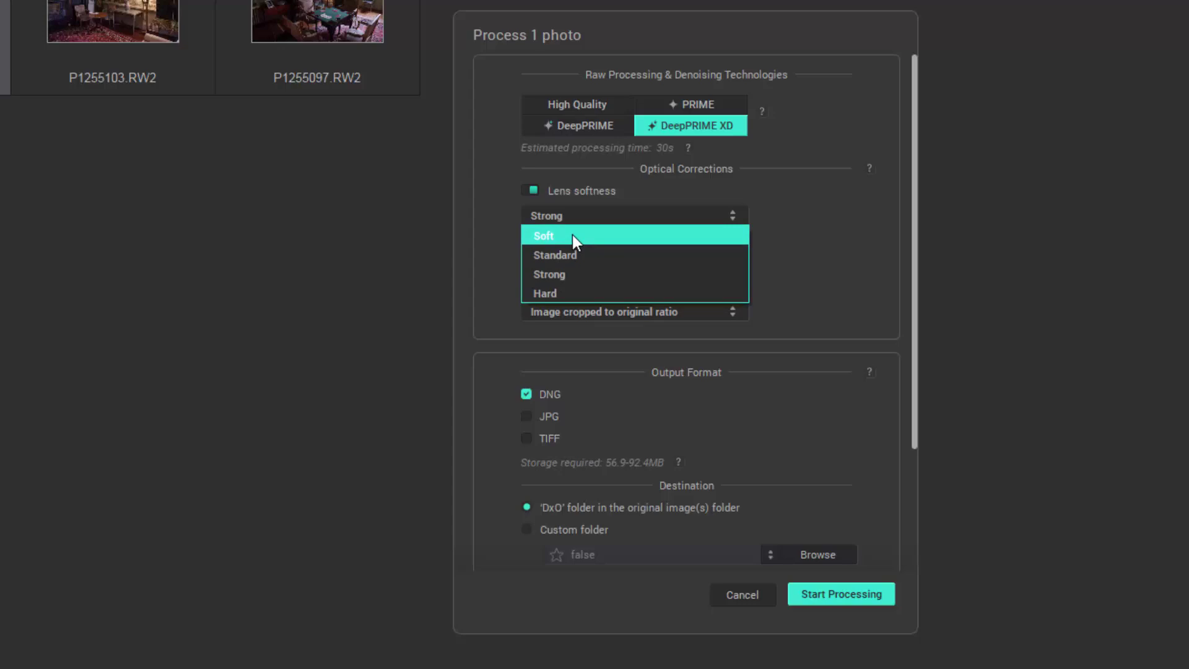
pyautogui.click(568, 272)
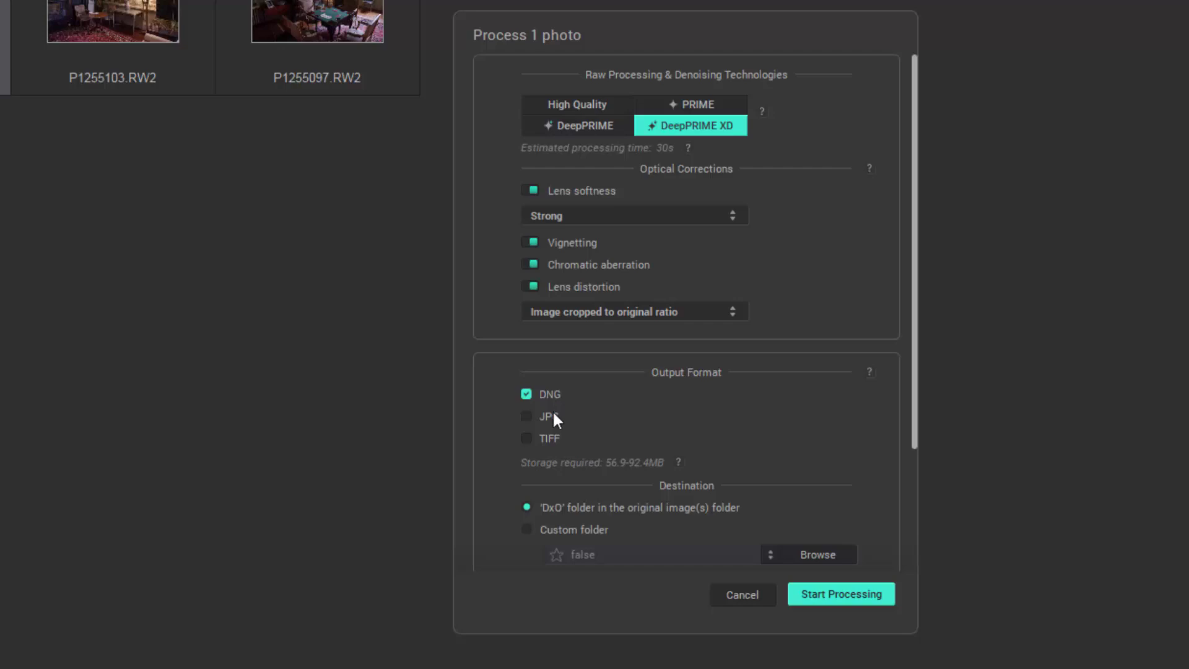
pyautogui.click(535, 419)
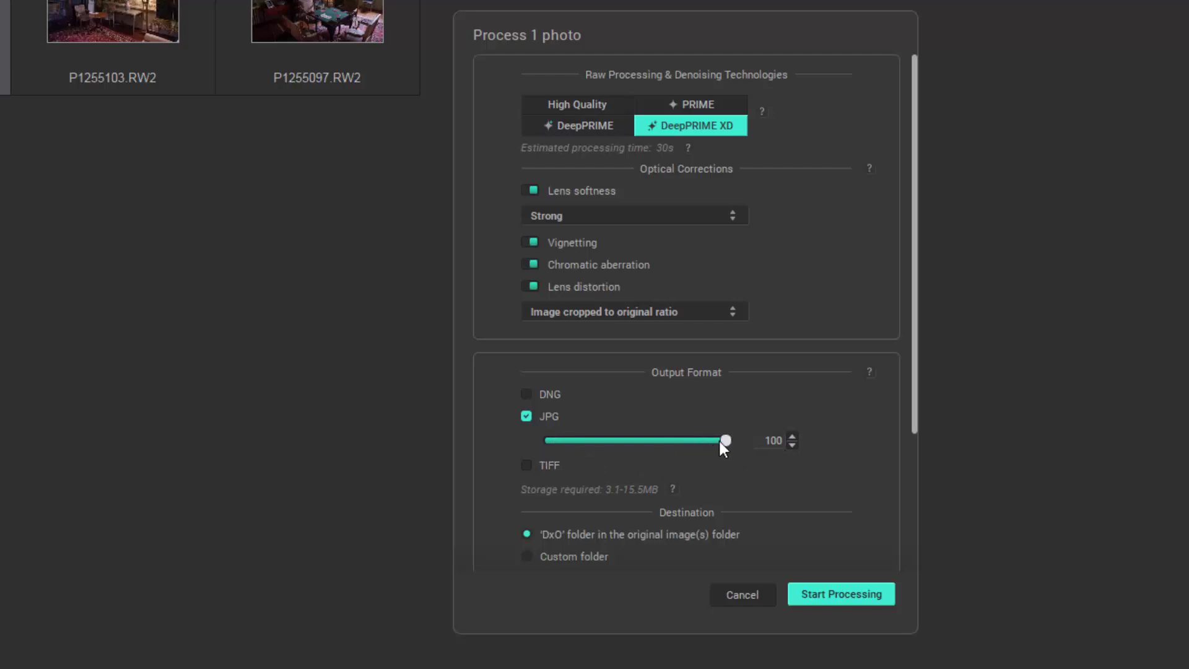
pyautogui.moveTo(724, 440); pyautogui.dragTo(649, 449)
pyautogui.moveTo(650, 440); pyautogui.dragTo(754, 438)
pyautogui.click(527, 394)
pyautogui.click(525, 414)
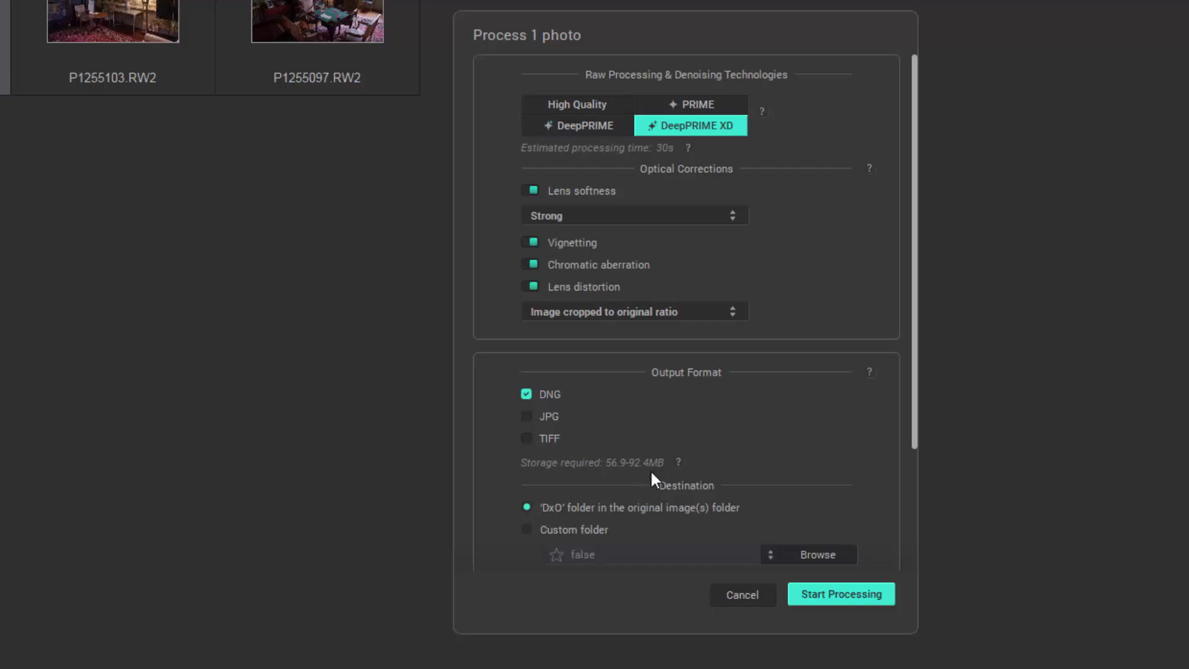
# Switch output from DNG to TIFF and set the TIFF bit depth to plain 8-bit
pyautogui.click(527, 438)
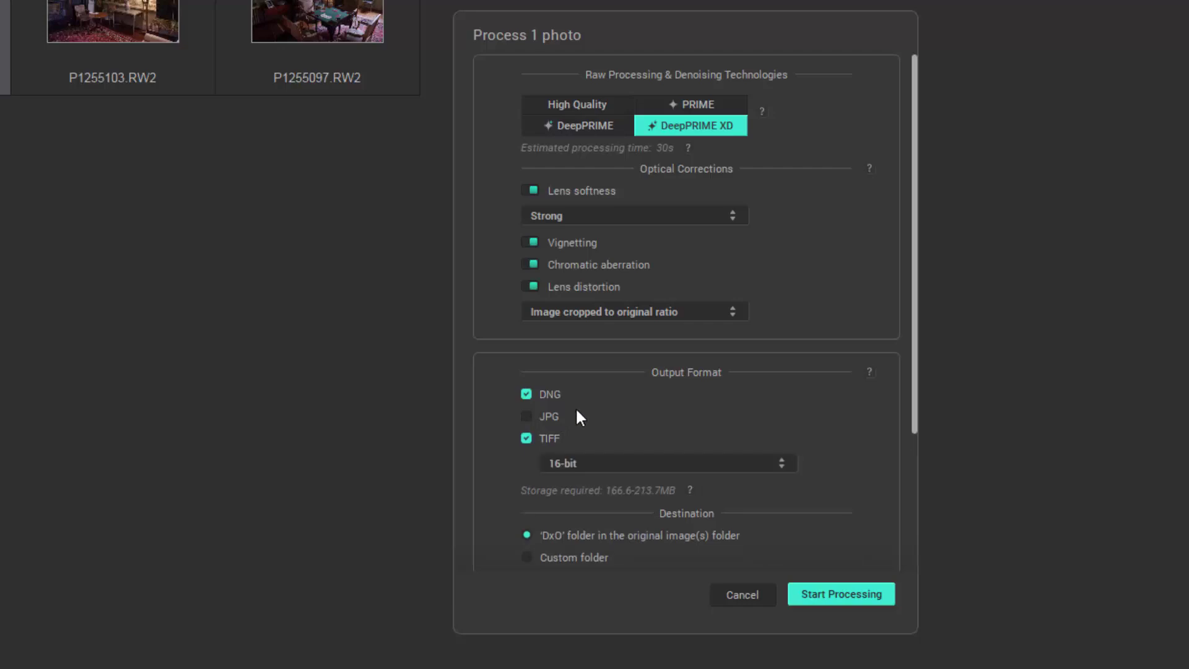
pyautogui.click(527, 395)
pyautogui.click(691, 469)
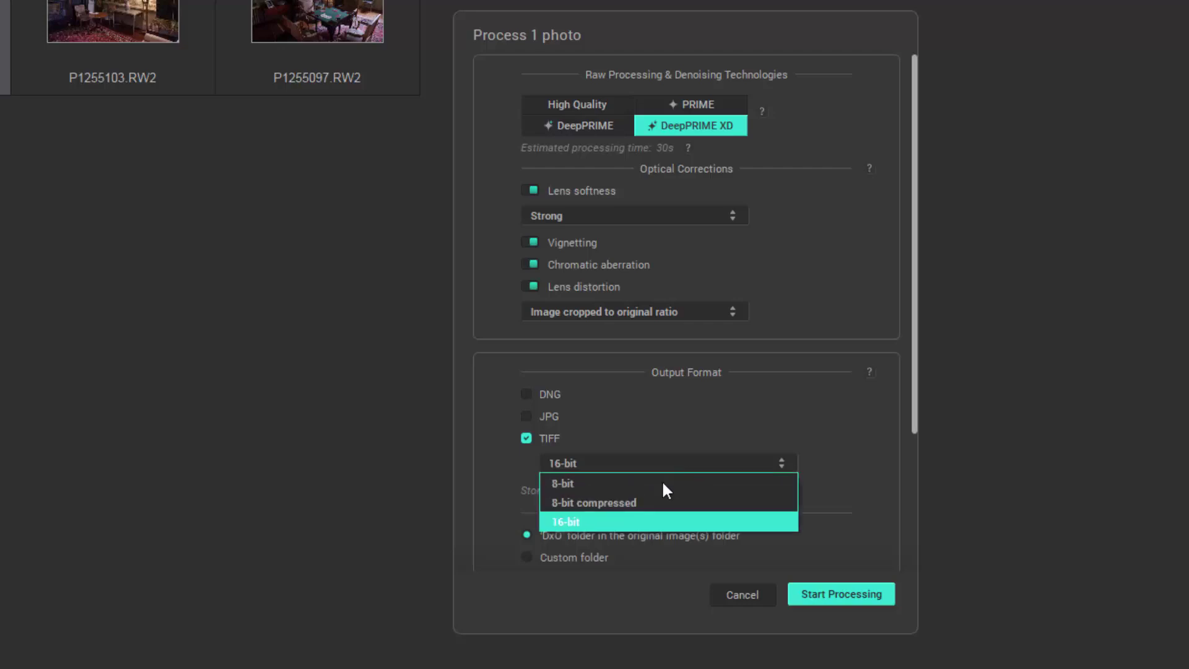
pyautogui.click(628, 497)
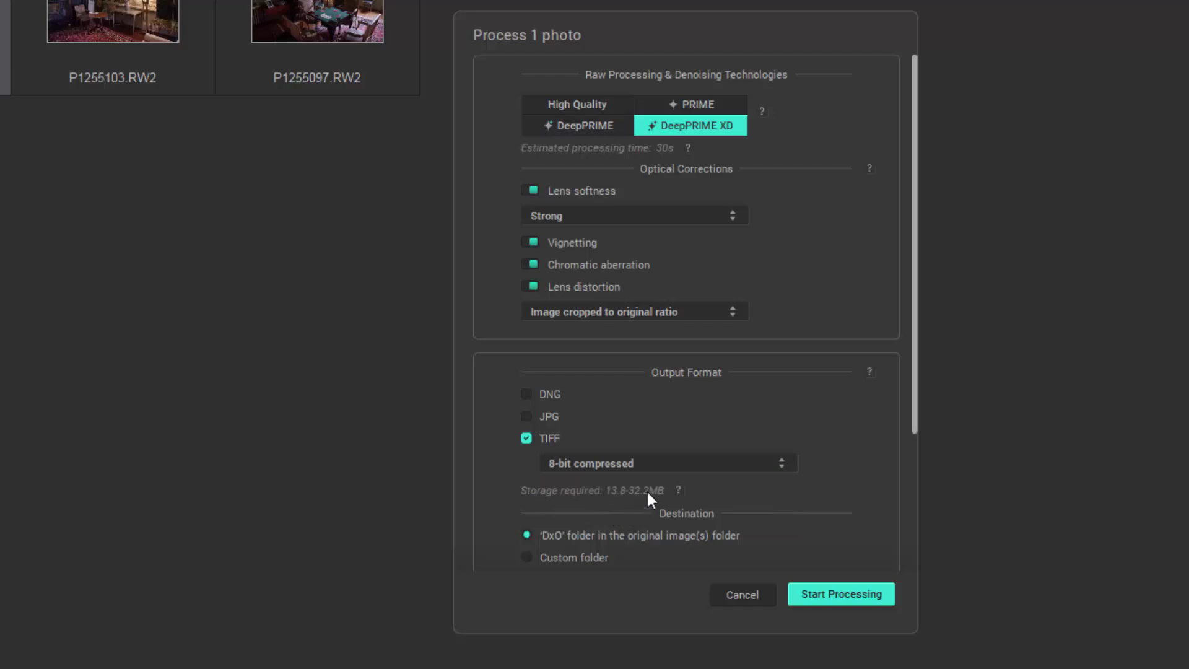
pyautogui.click(665, 471)
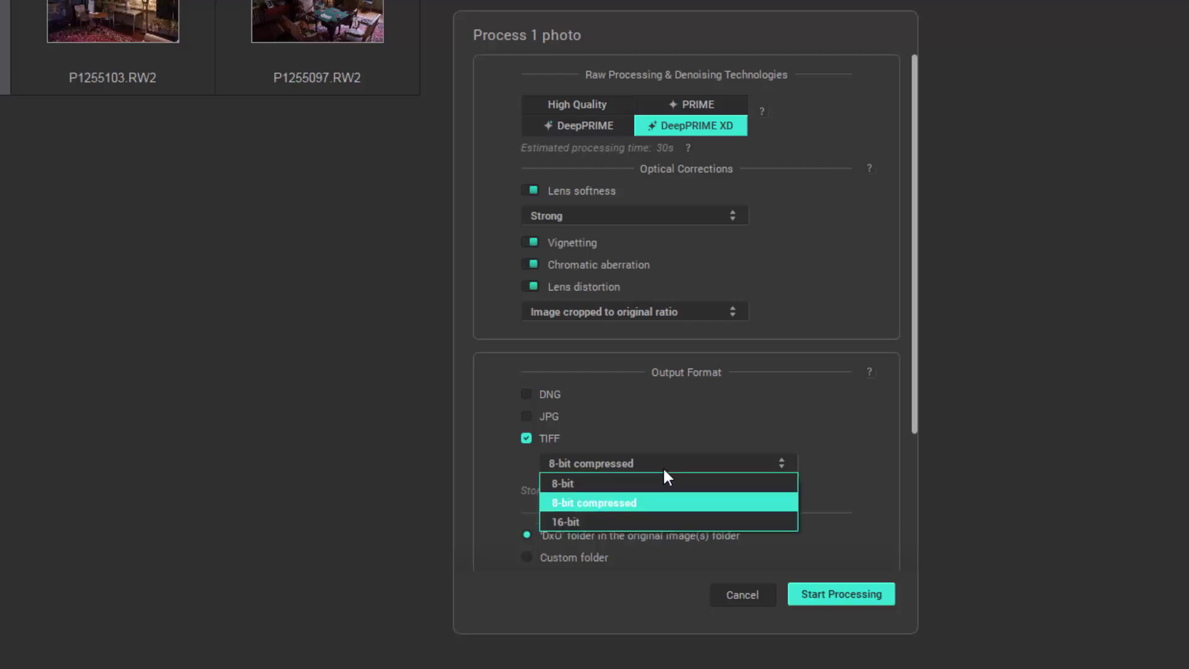
pyautogui.click(611, 488)
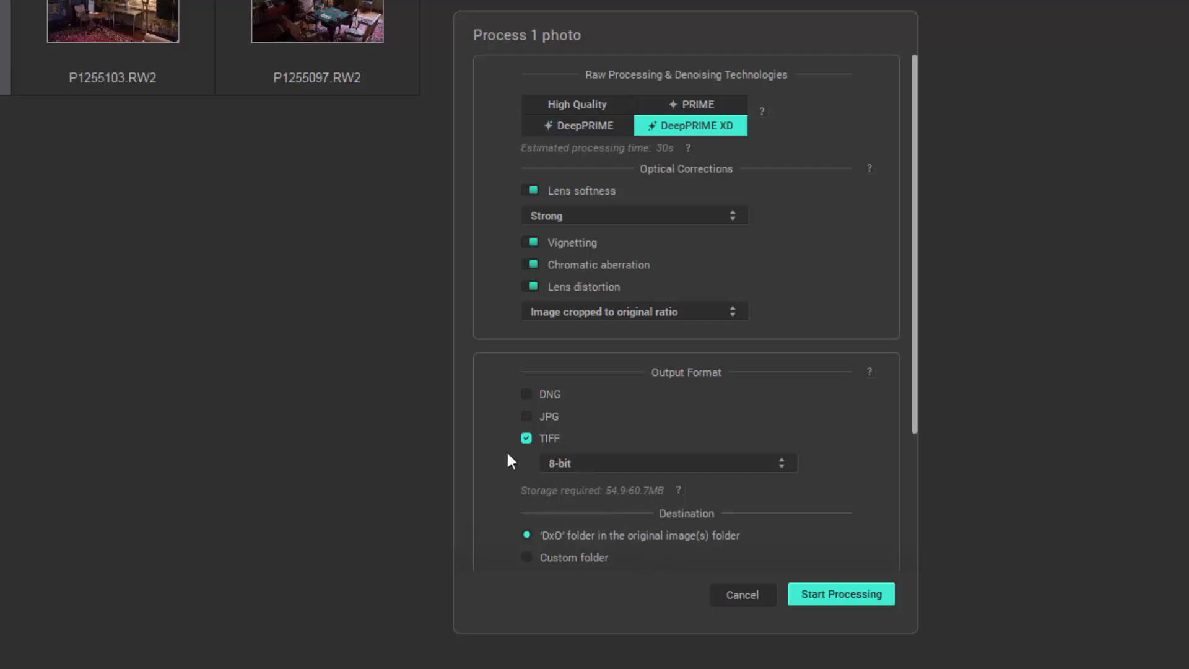
pyautogui.click(526, 415)
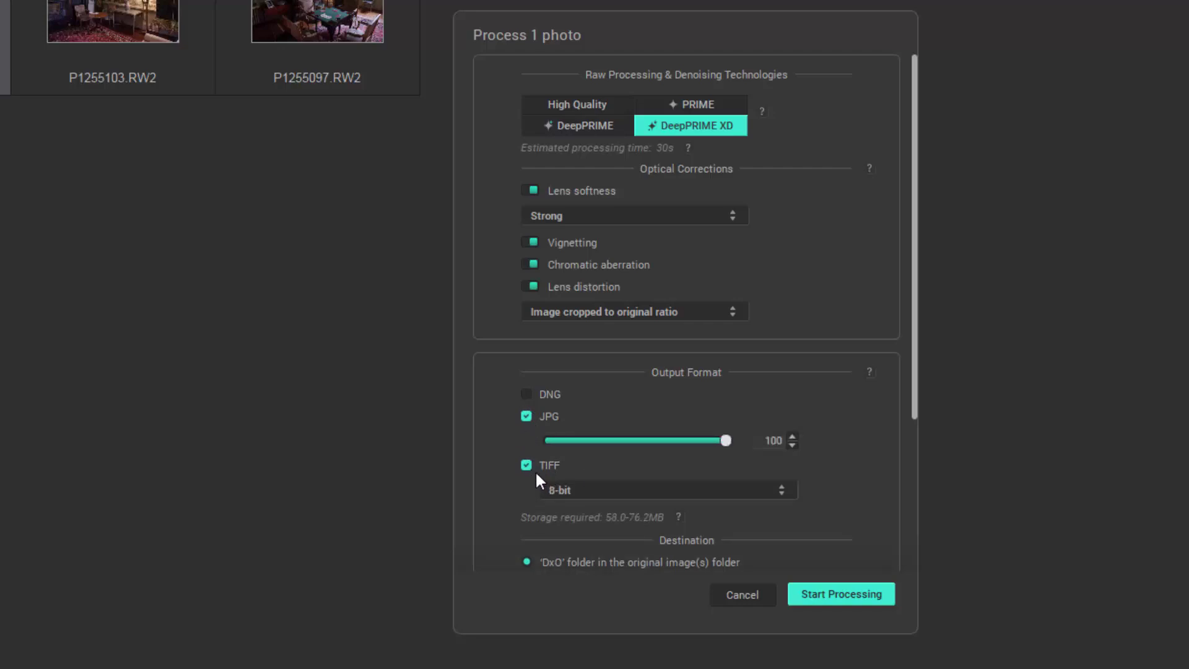
pyautogui.click(527, 465)
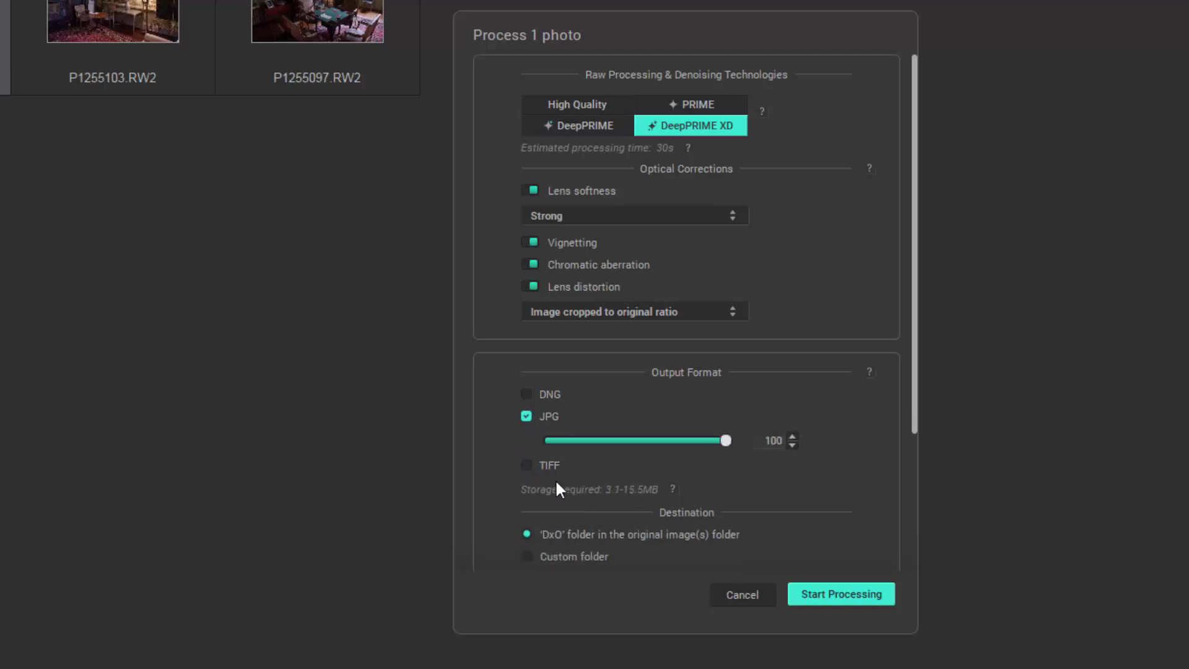
pyautogui.click(528, 396)
pyautogui.click(527, 466)
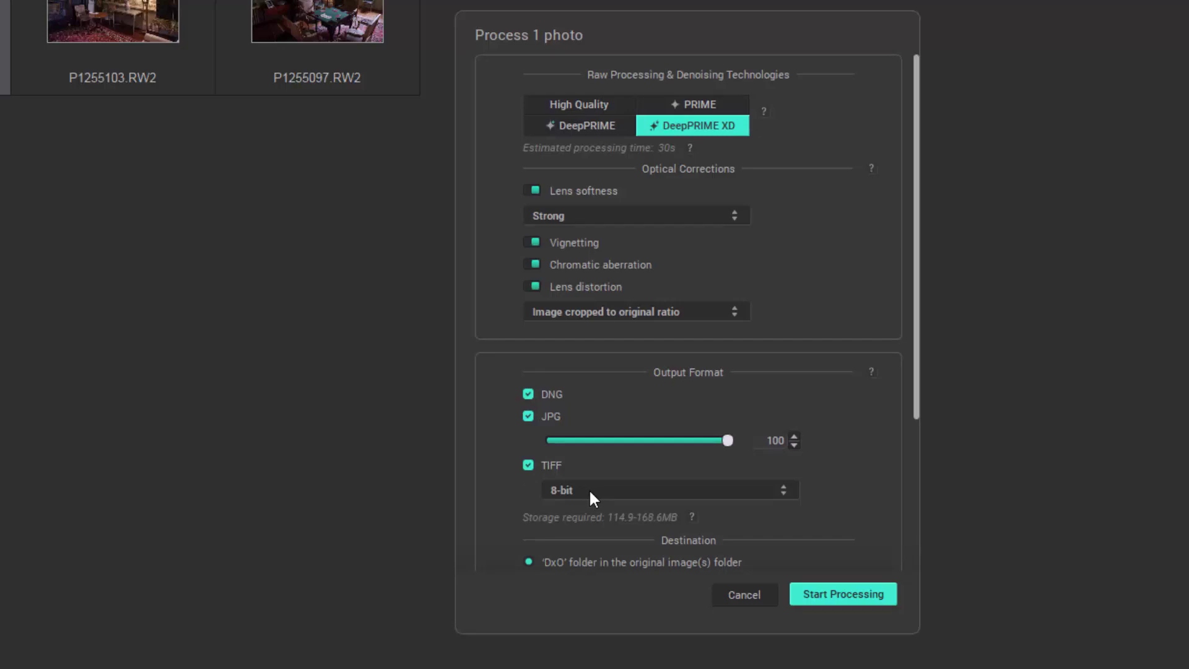
pyautogui.click(528, 391)
pyautogui.click(528, 465)
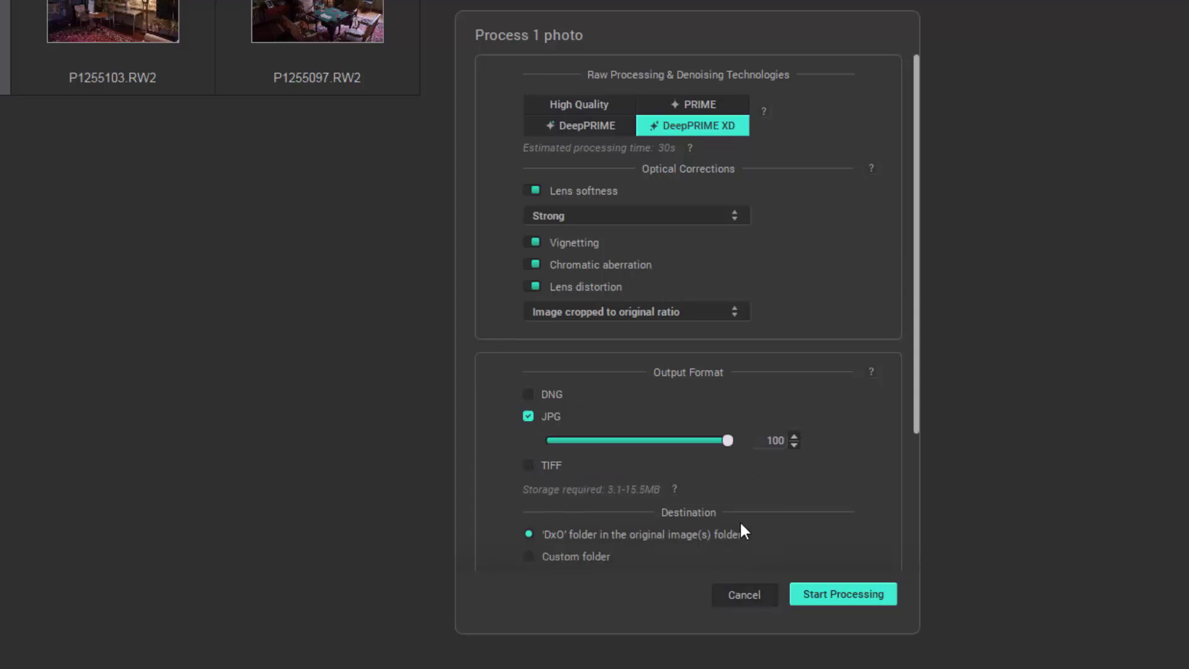
pyautogui.scroll(-1, 740, 527)
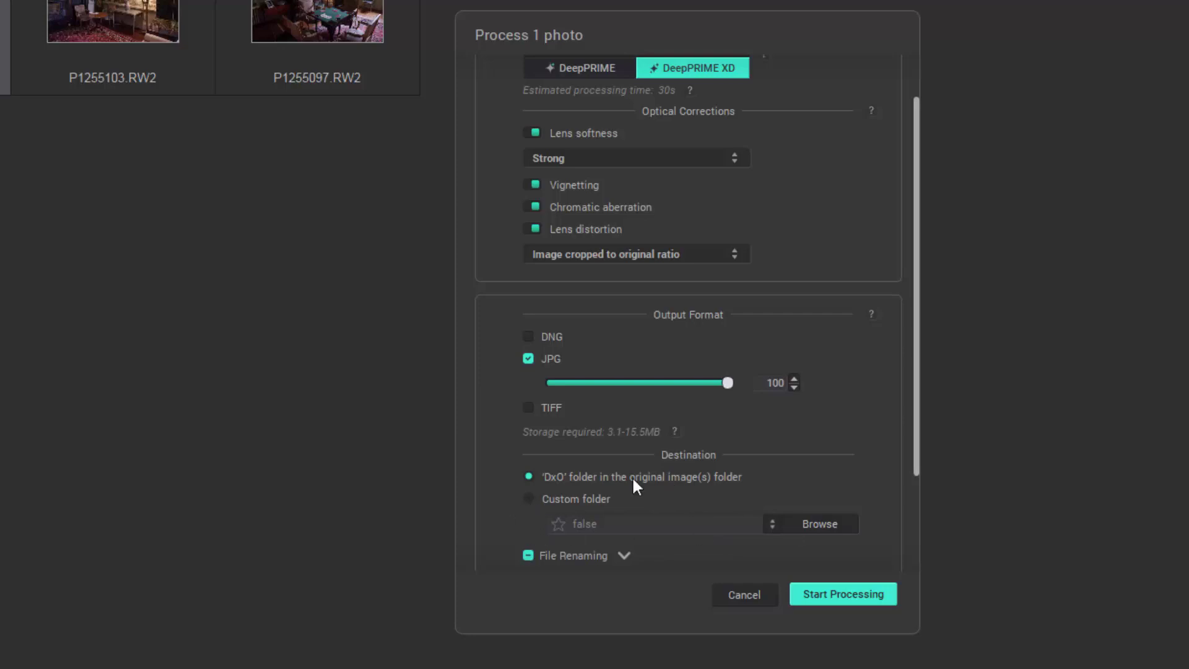
pyautogui.scroll(-1, 713, 502)
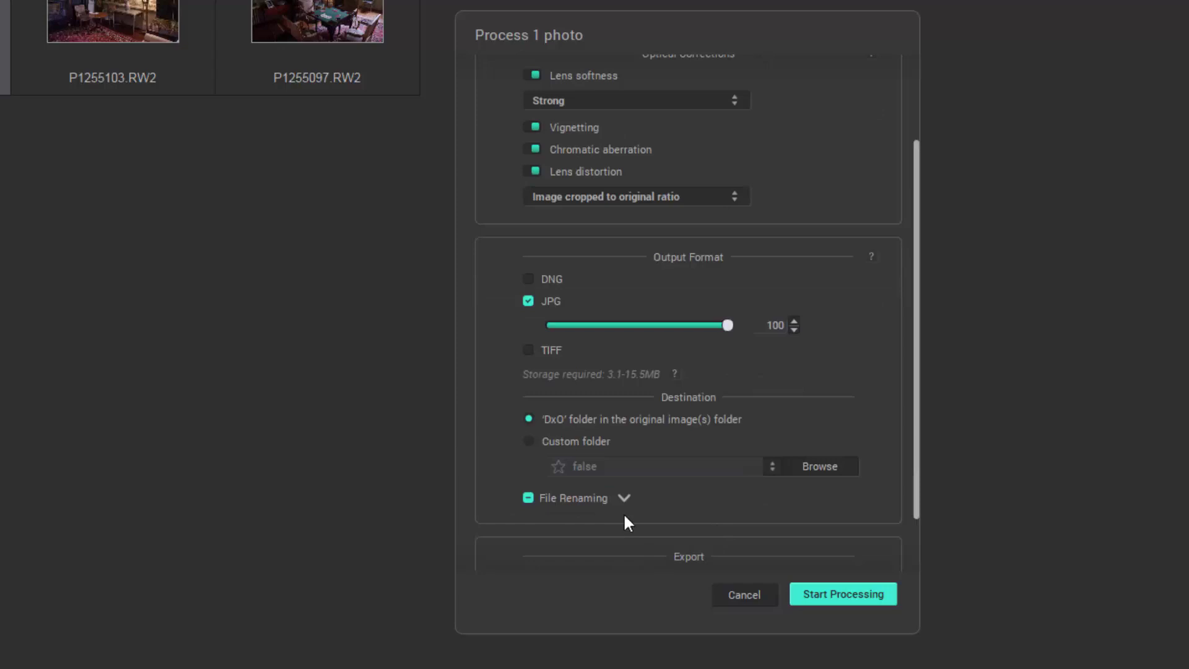
pyautogui.scroll(-1, 625, 511)
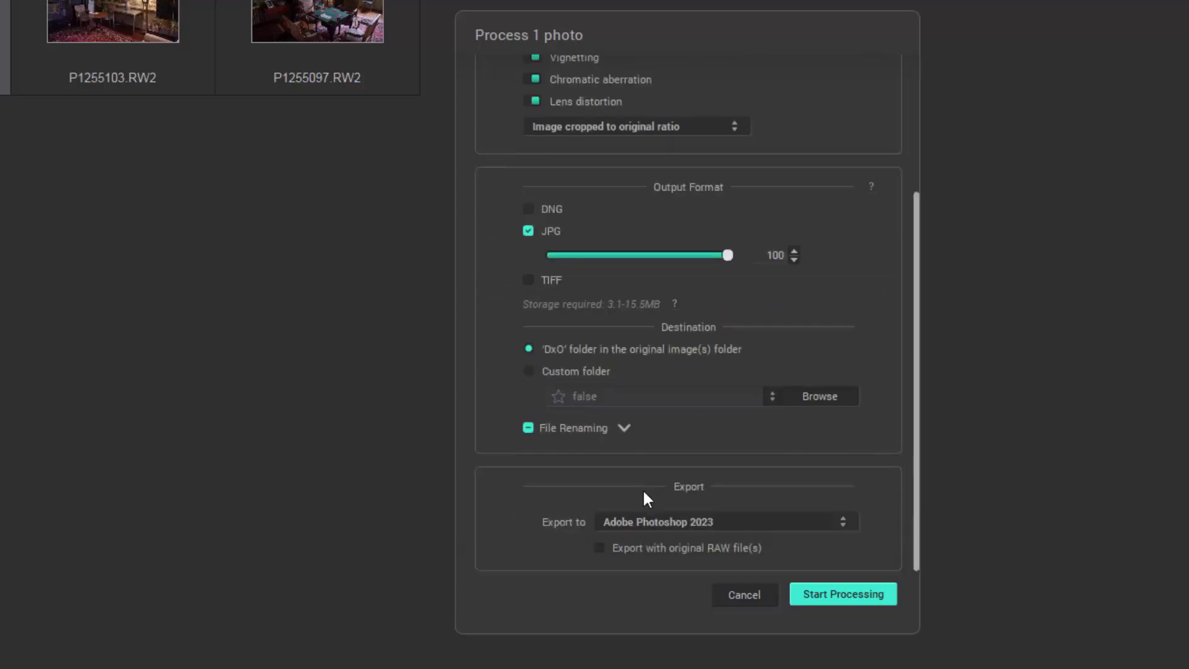
pyautogui.click(623, 428)
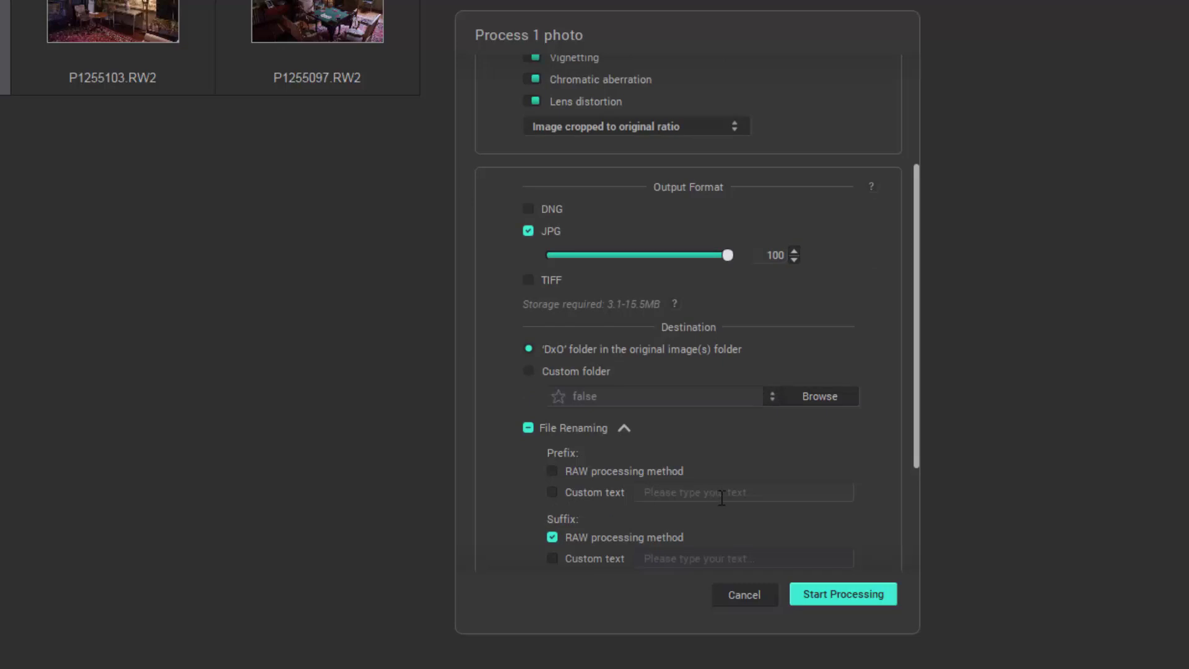
pyautogui.click(625, 429)
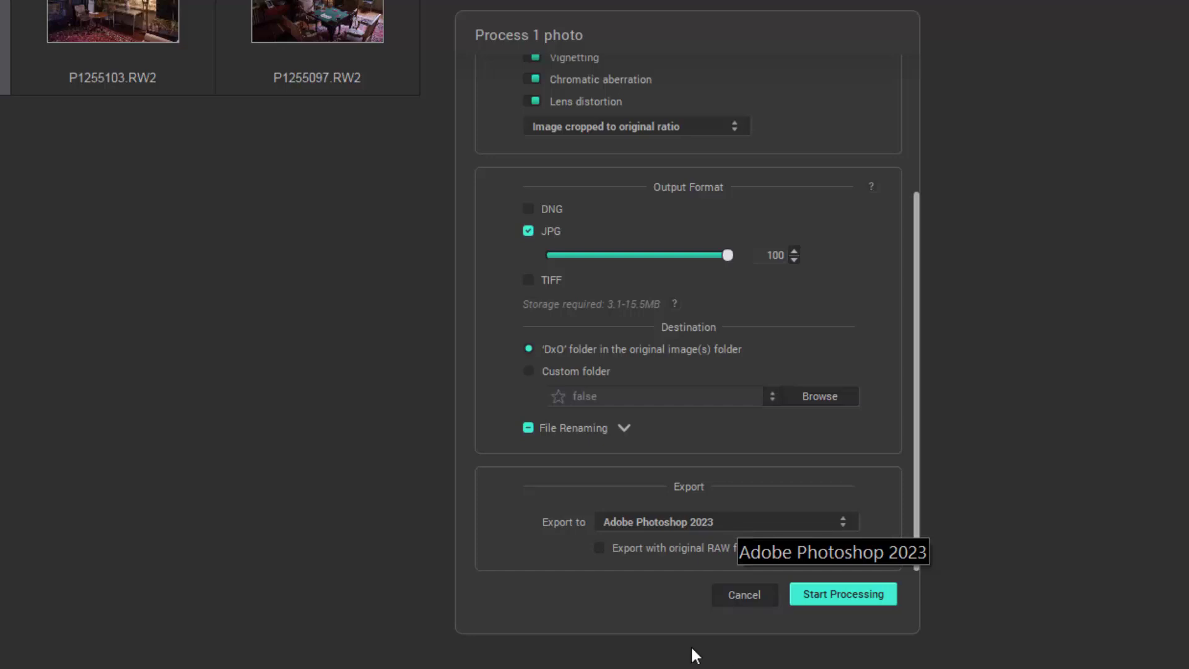
pyautogui.click(810, 526)
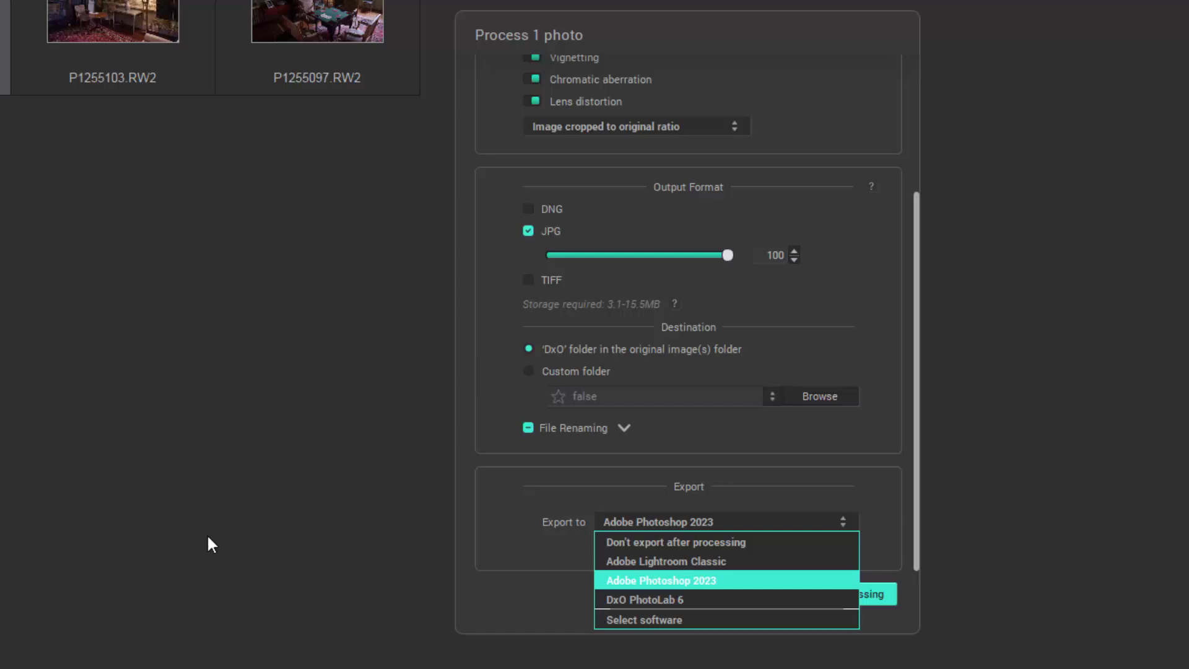
pyautogui.click(121, 538)
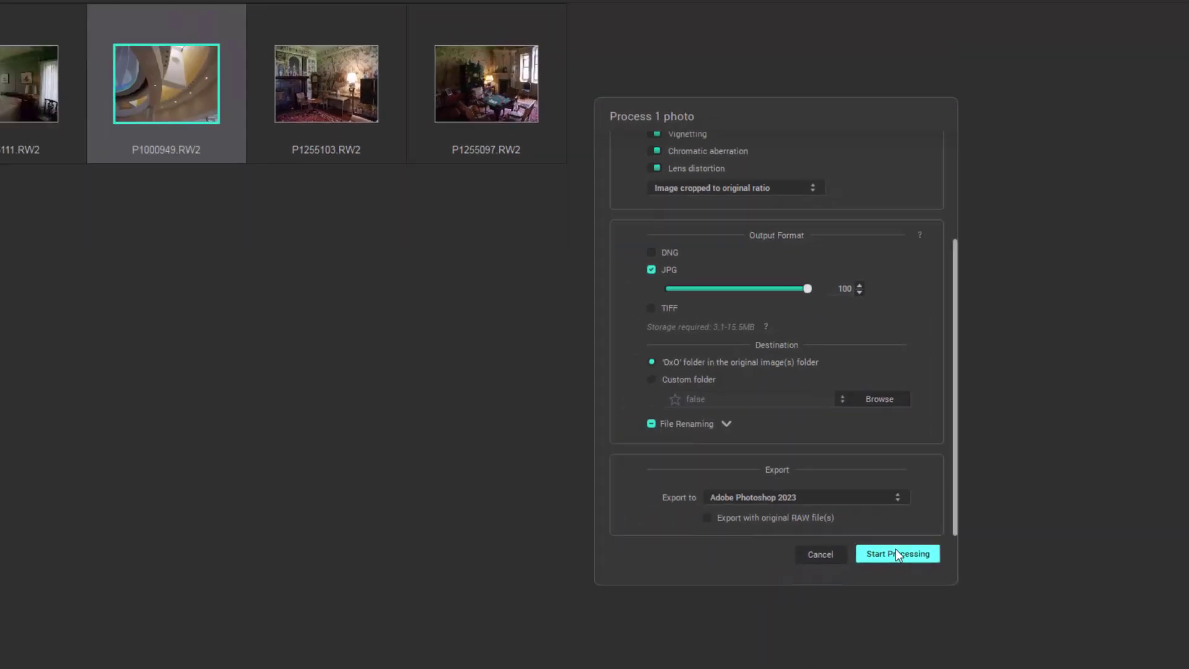
# Start processing P1000949 with DeepPRIME XD
pyautogui.click(841, 588)
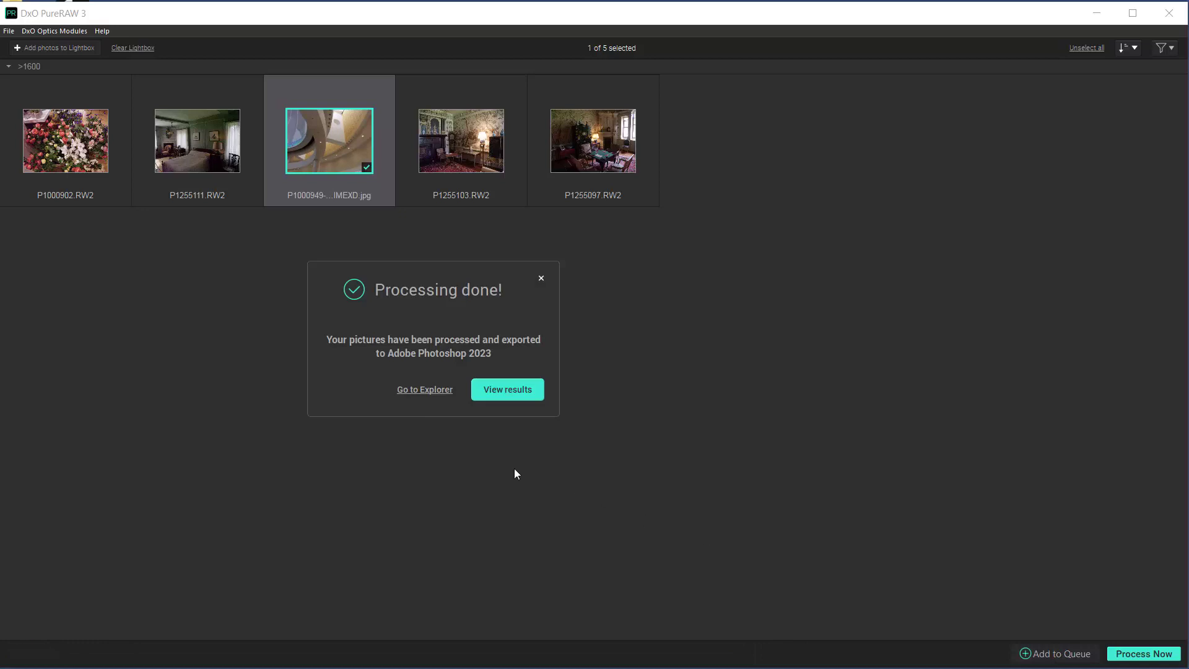
# View the before/after results, then close the comparison and dismiss the hiding-unprocessed tip
pyautogui.click(501, 391)
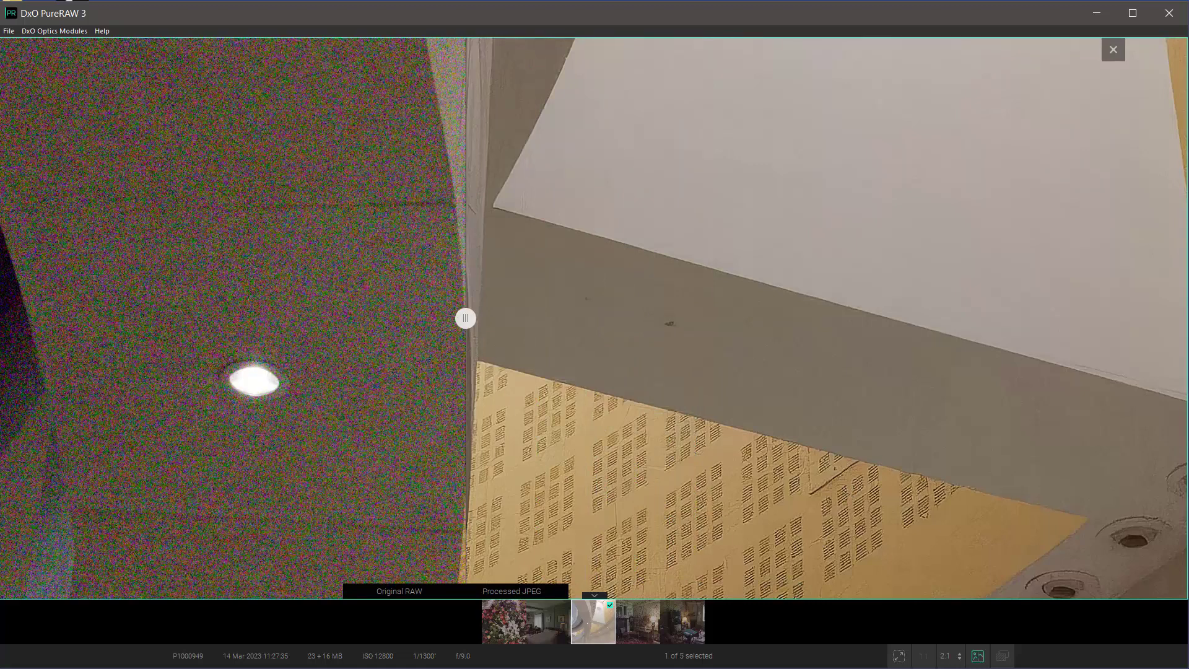
pyautogui.click(1114, 51)
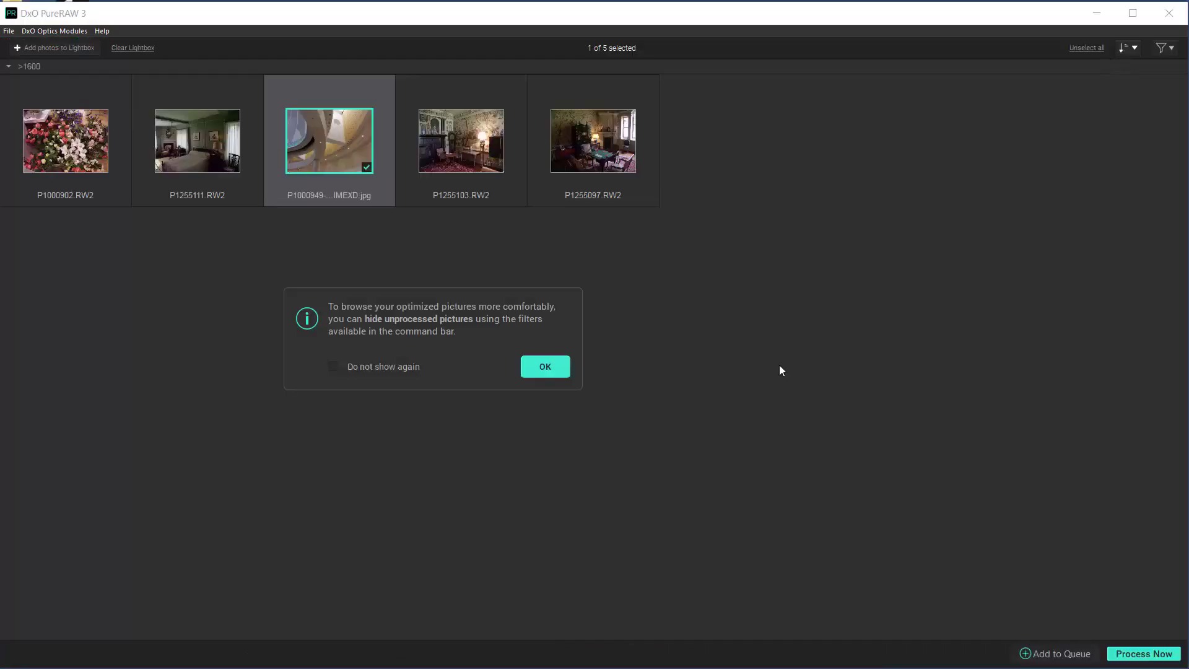
pyautogui.click(543, 369)
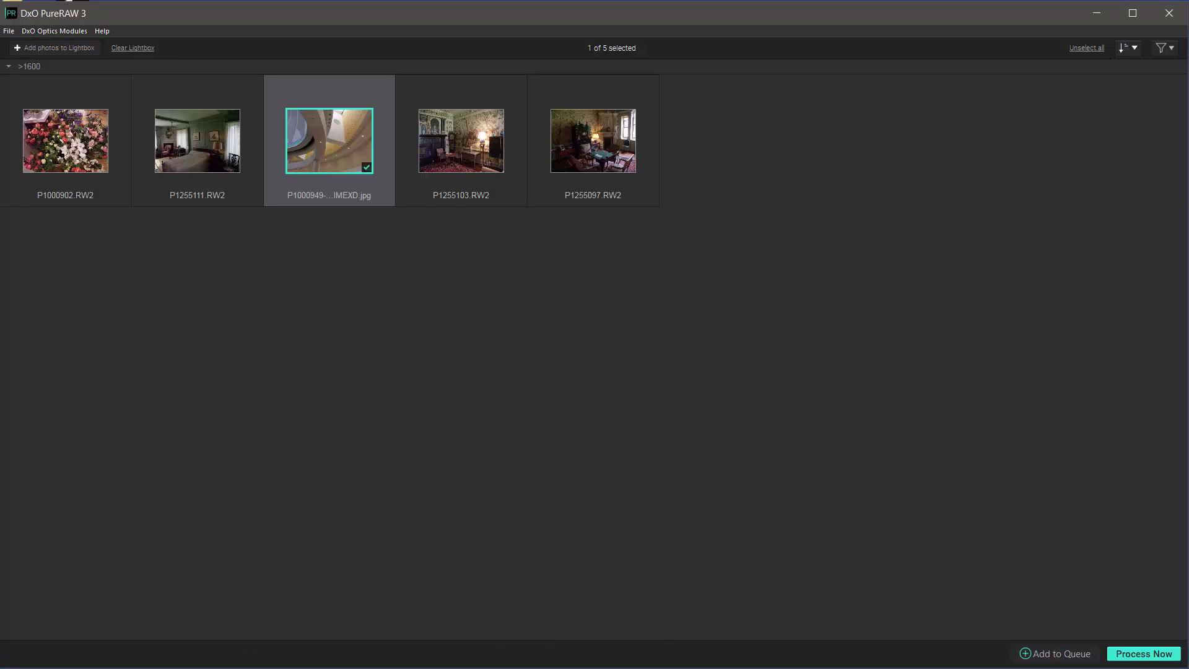
# In Photoshop, flip through the Standard, Strong, Hard and Soft JPG versions of the desk photo
pyautogui.hotkey('alt', 'Tab')
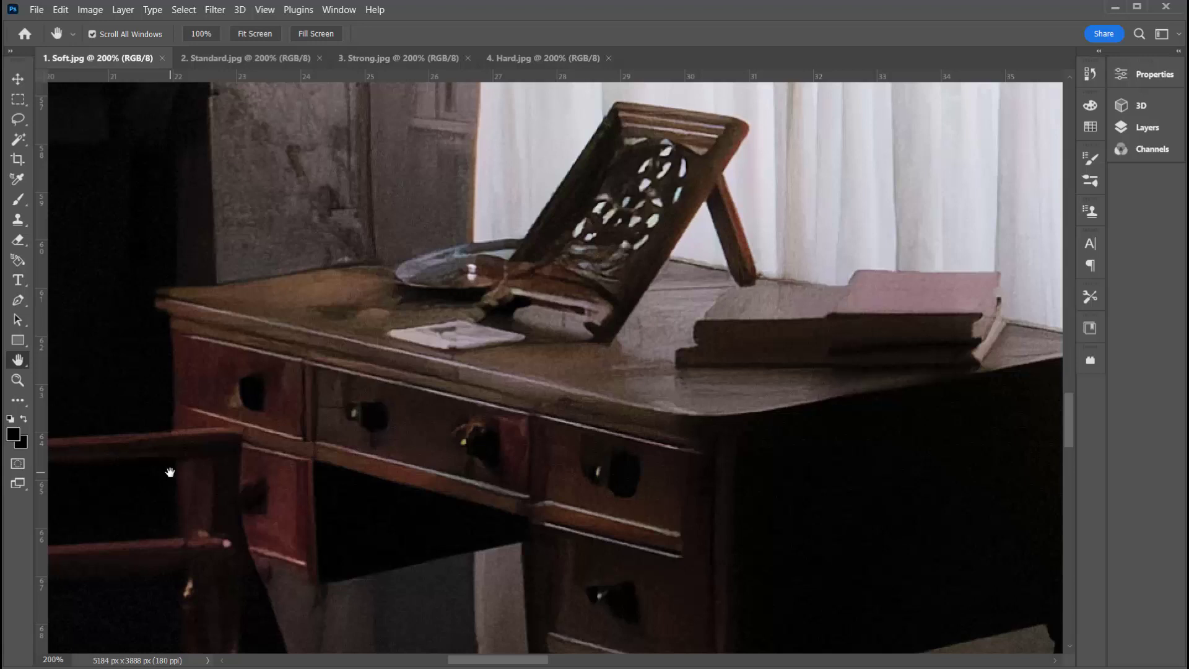
pyautogui.click(210, 57)
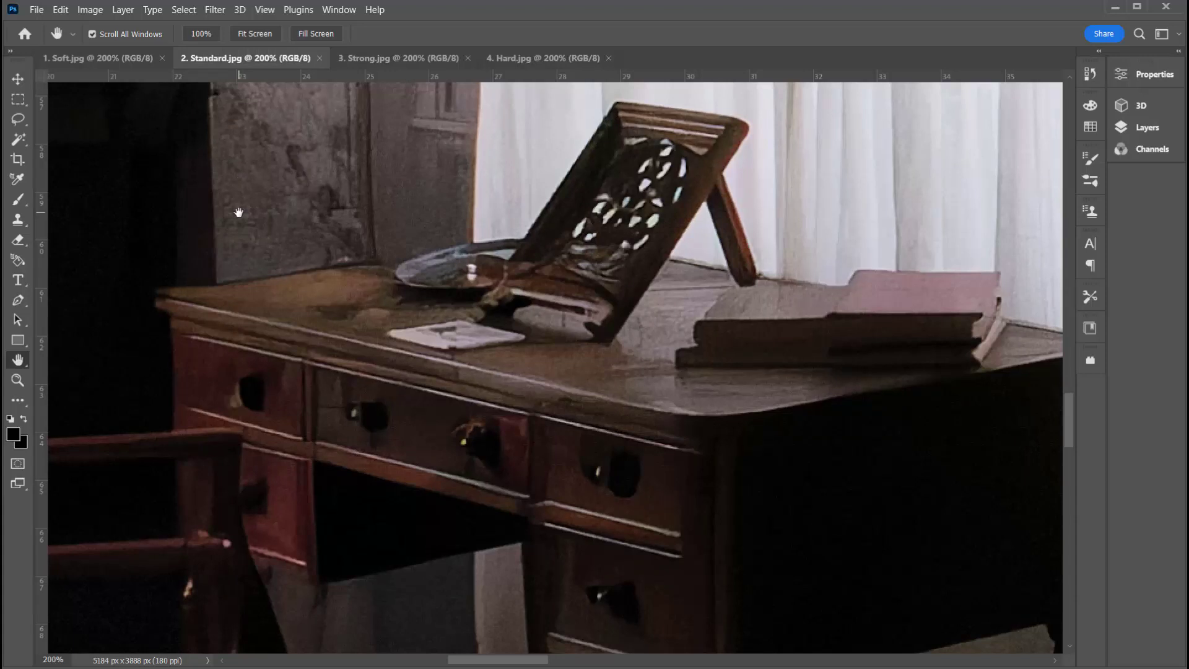
pyautogui.click(379, 58)
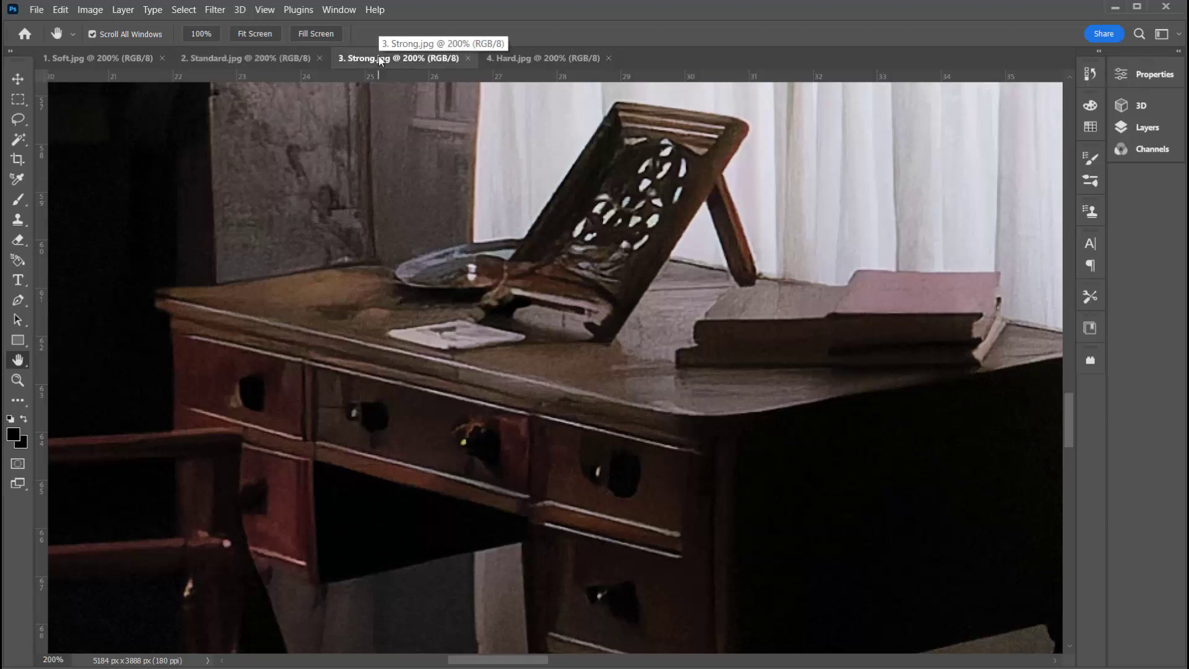
pyautogui.click(543, 58)
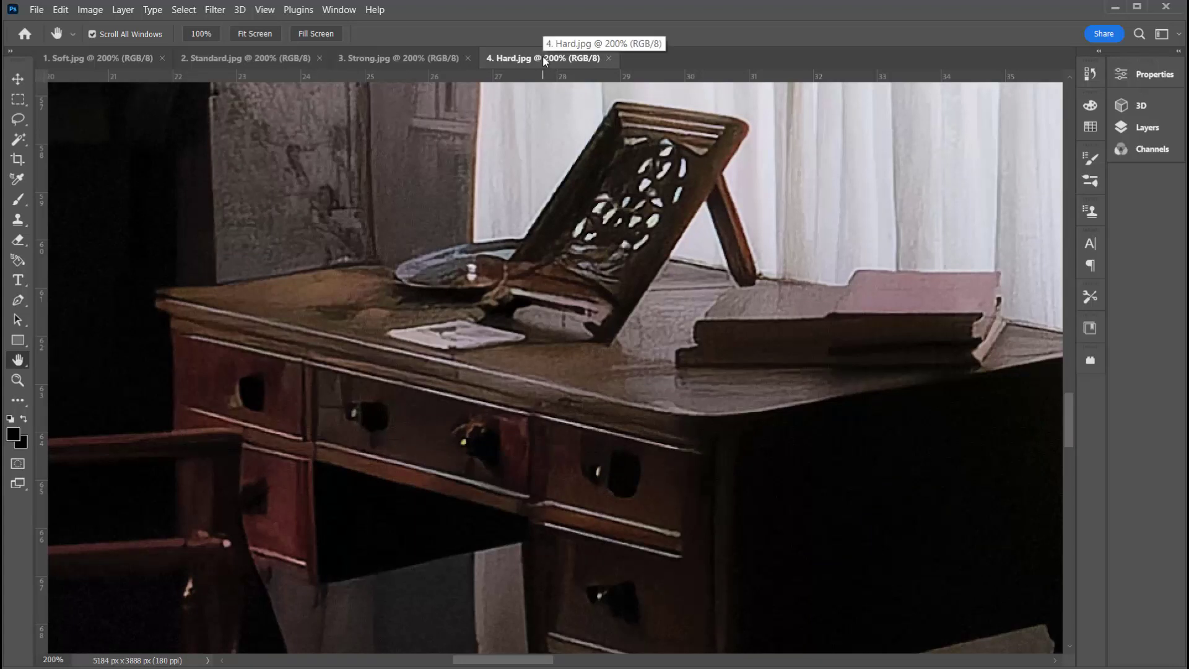
pyautogui.click(85, 58)
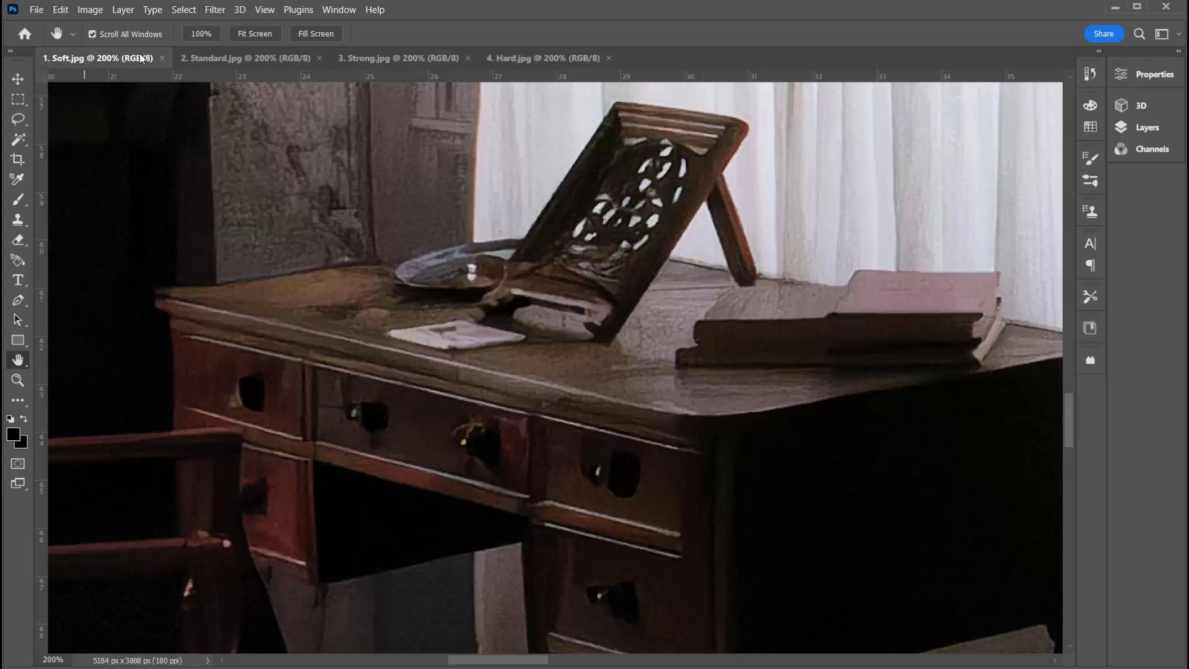
pyautogui.click(533, 59)
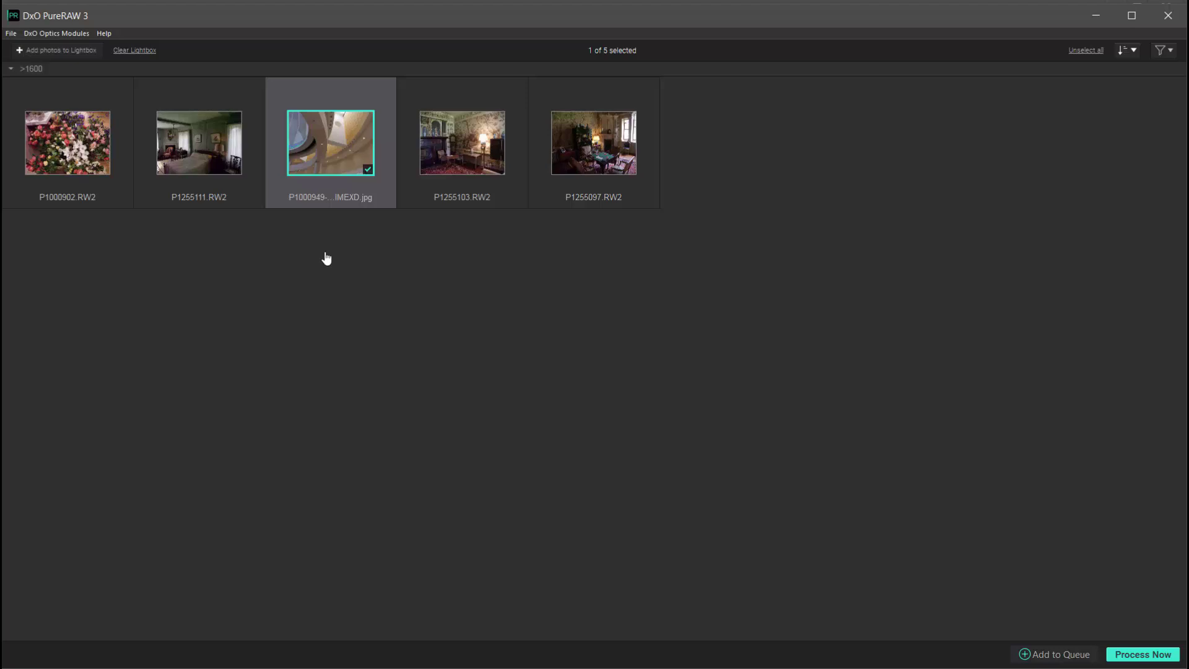
# Select P1000902.RW2 and deselect P1000949, leaving 1 of 5 selected
pyautogui.click(53, 148)
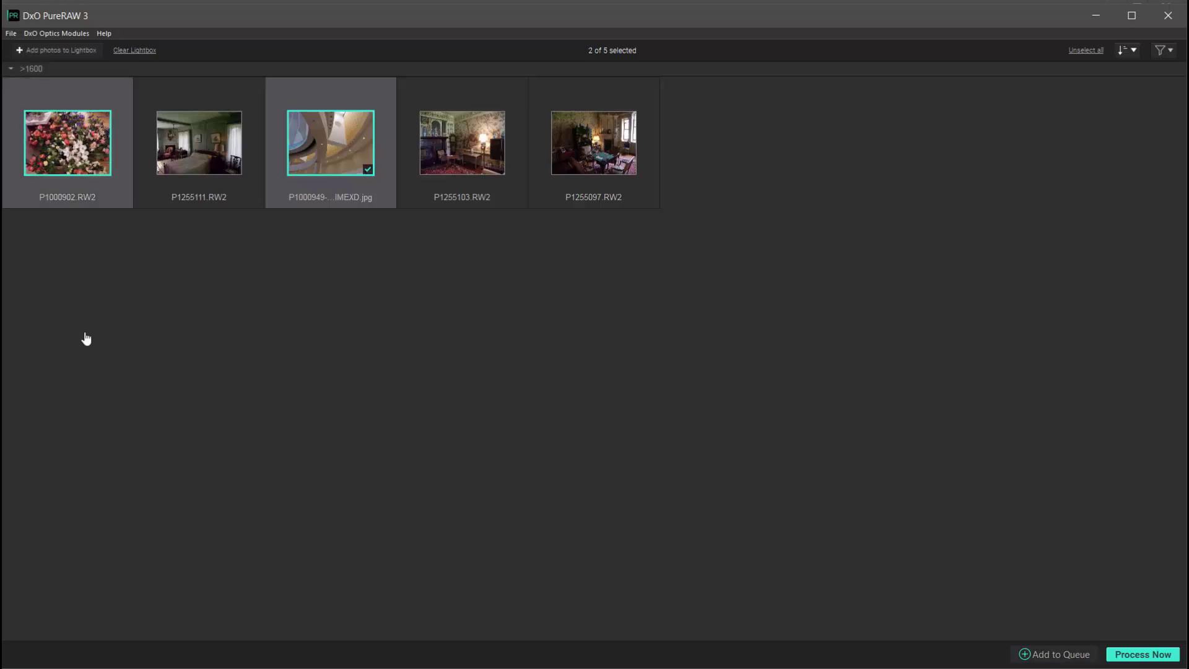
pyautogui.click(340, 161)
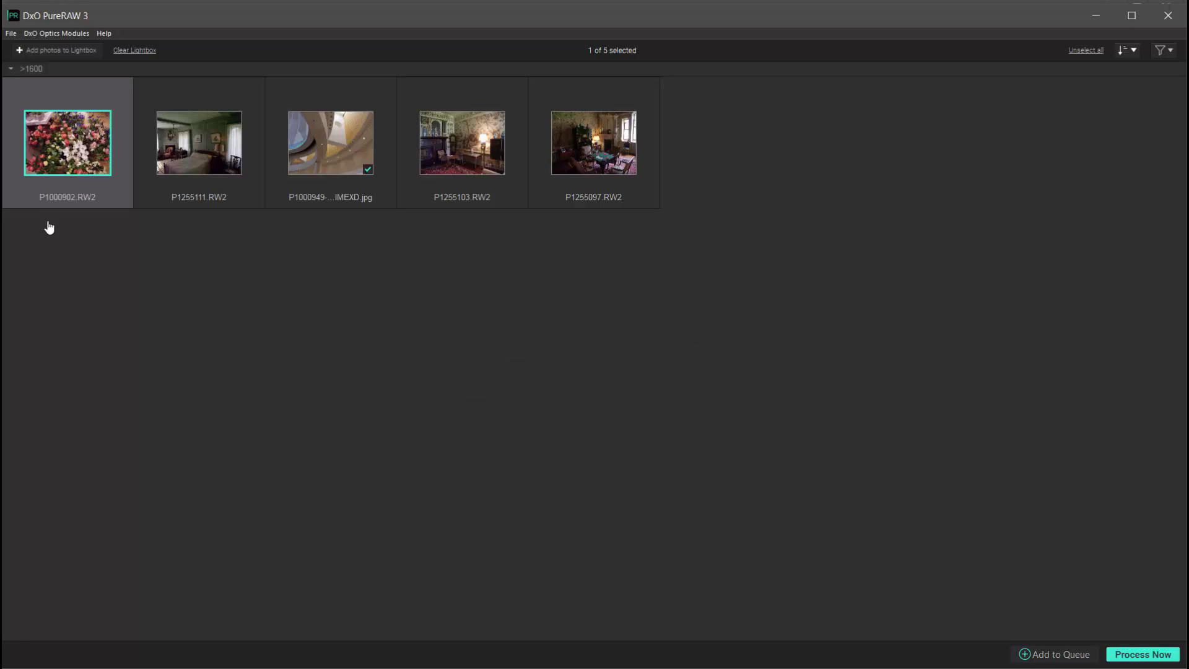
# For the floral photo, set lens softness to Standard and output DNG instead of JPG
pyautogui.click(1134, 661)
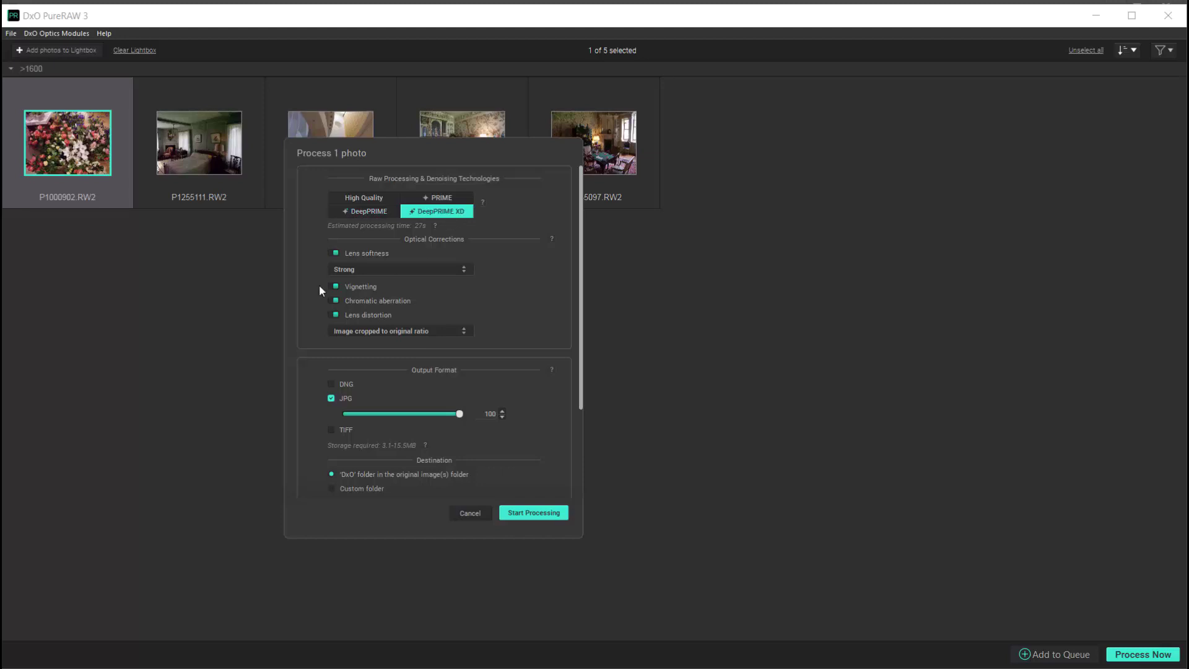
pyautogui.click(390, 270)
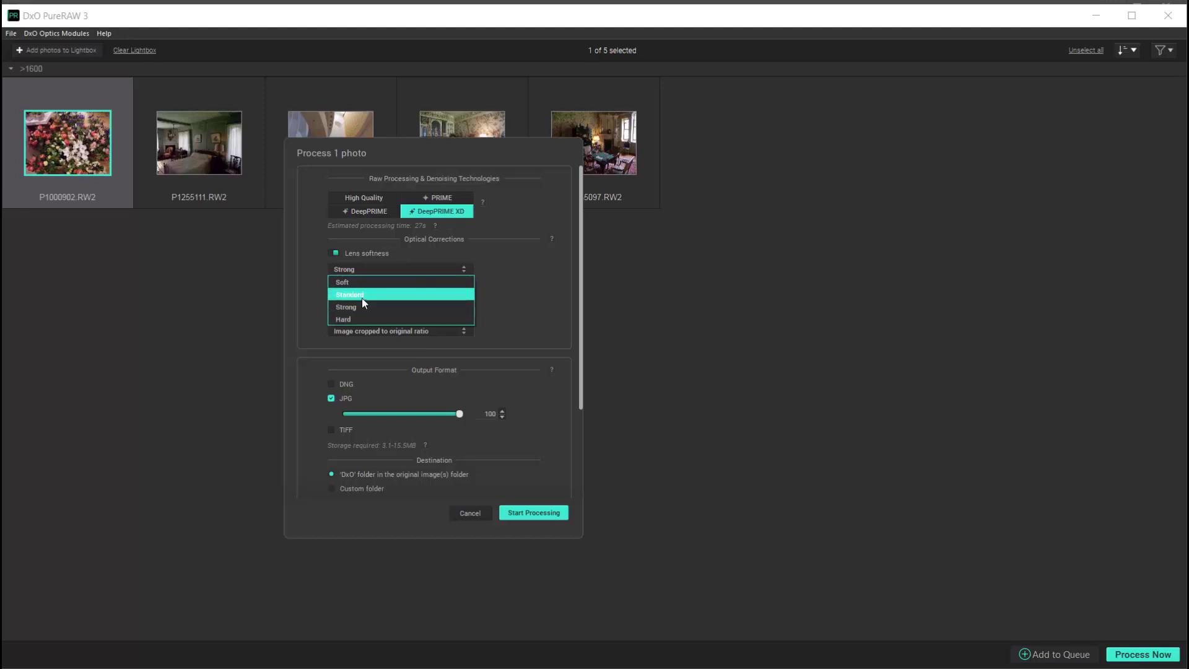
pyautogui.click(362, 297)
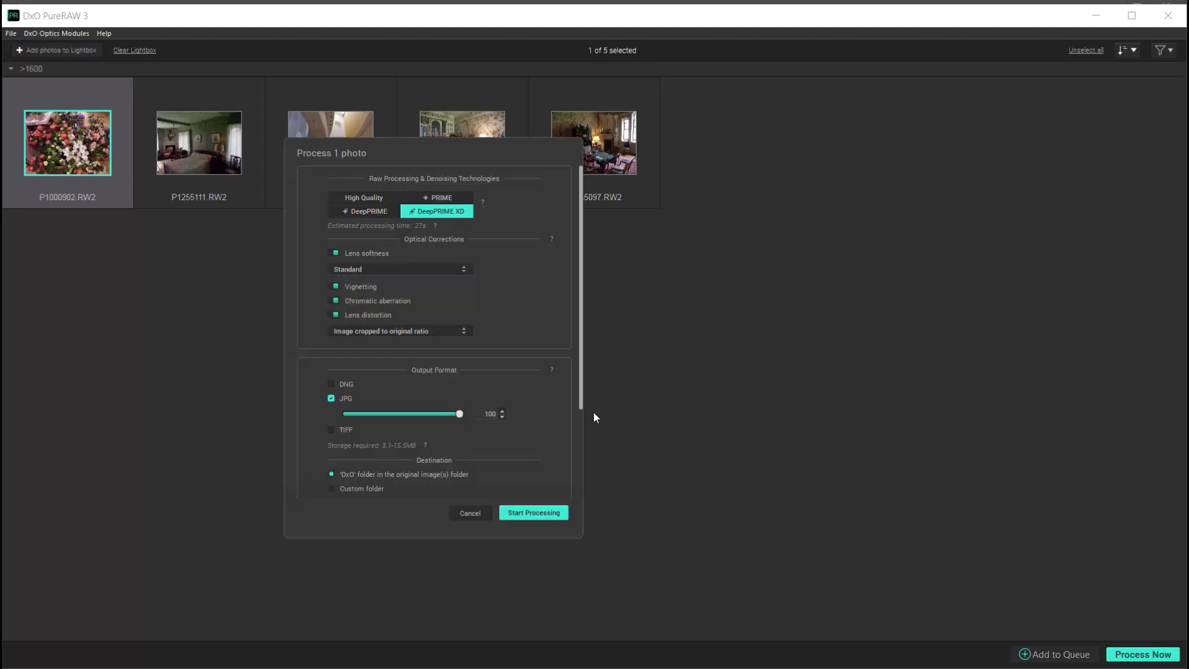
pyautogui.click(332, 384)
pyautogui.click(332, 399)
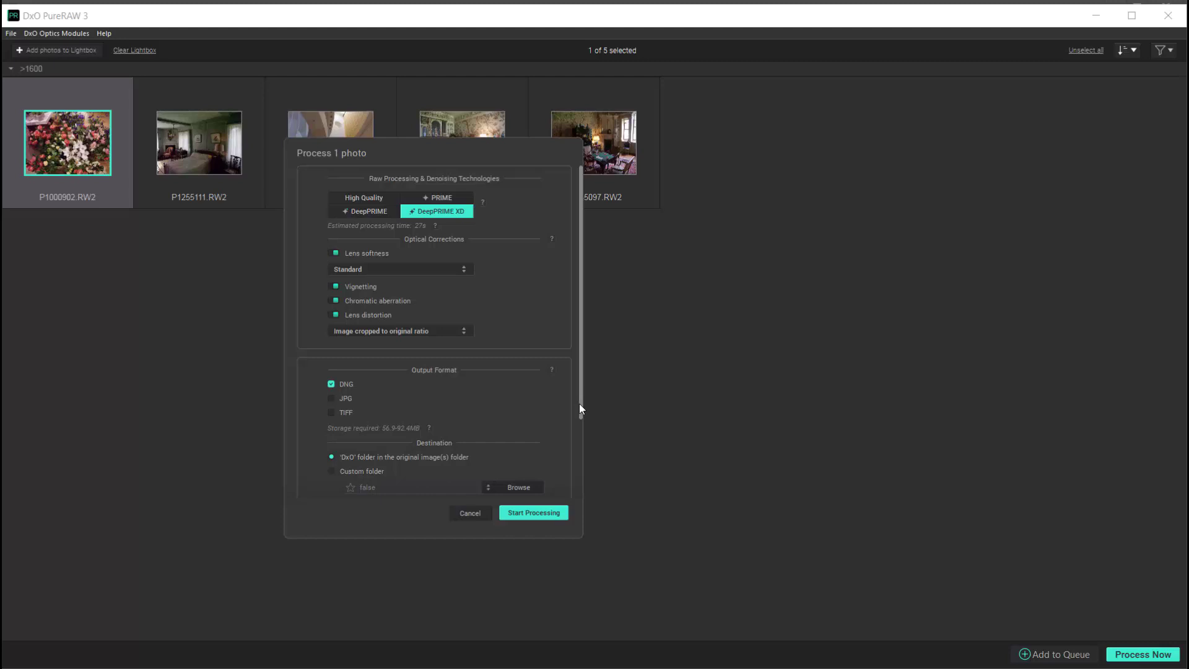
# Set Export to "Don't export after processing"
pyautogui.moveTo(579, 403); pyautogui.dragTo(577, 522)
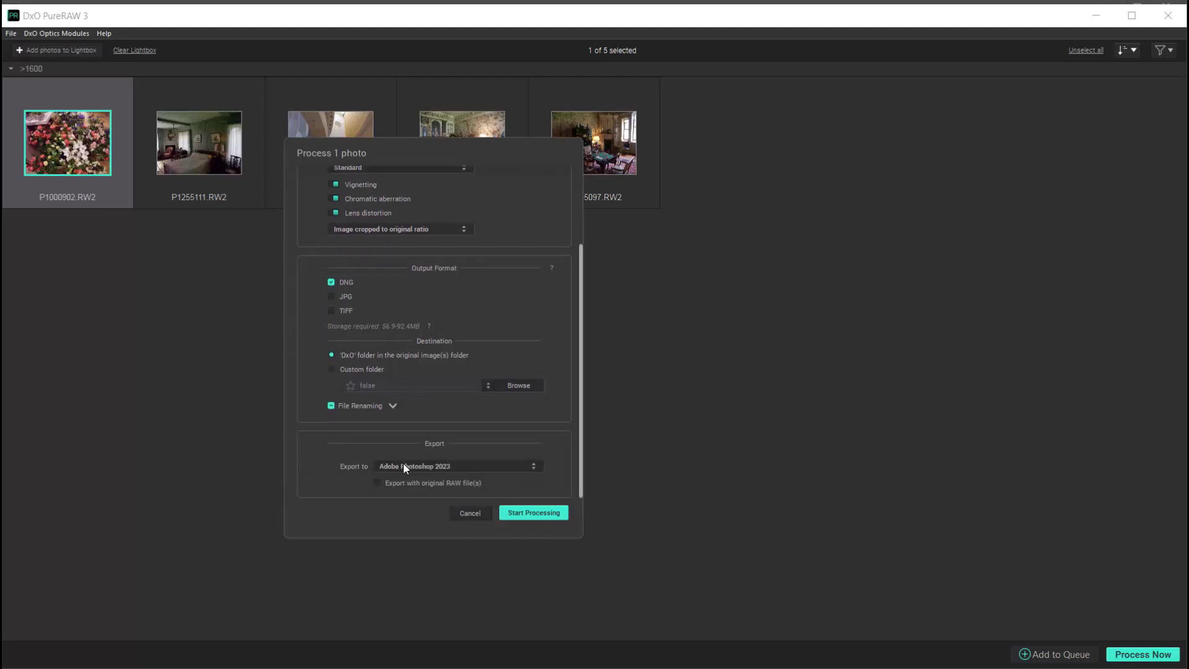
pyautogui.click(526, 468)
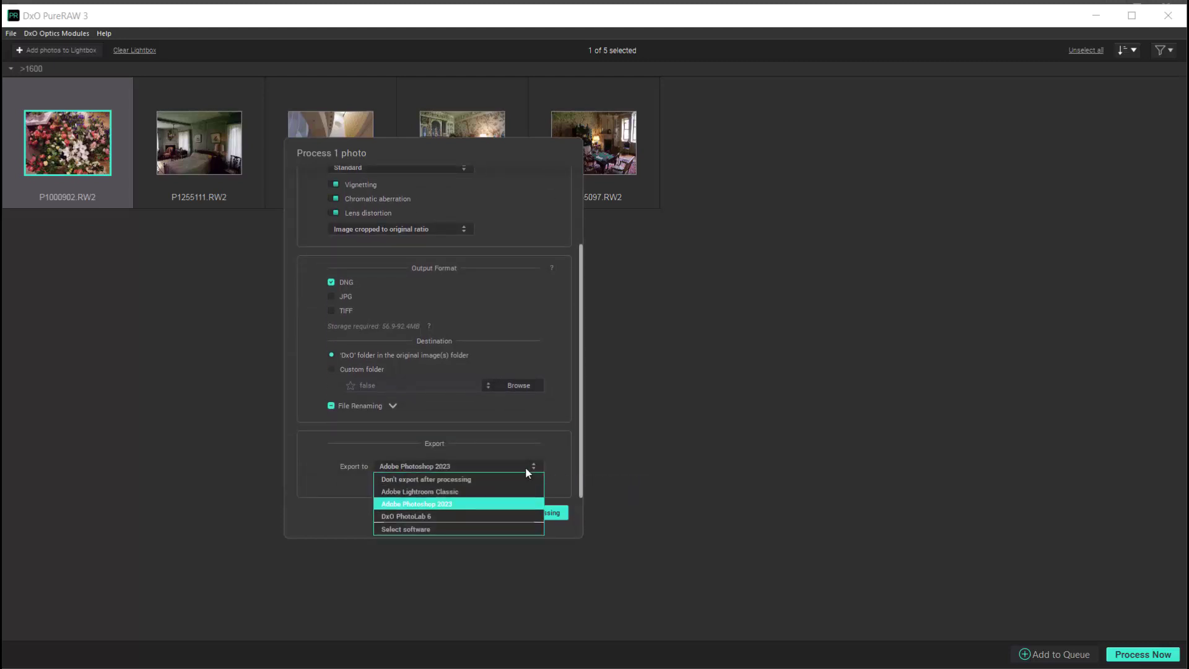
pyautogui.click(435, 477)
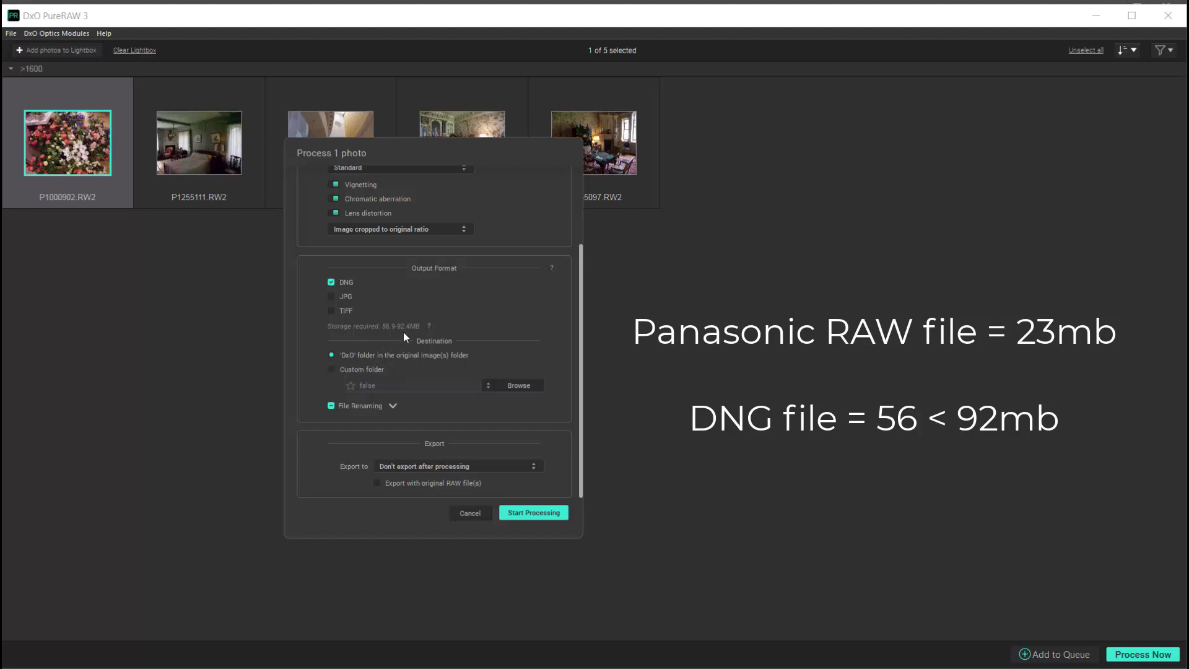
# Process P1000902 to DNG, compare it with the original at 1:1, then close the viewer
pyautogui.click(529, 518)
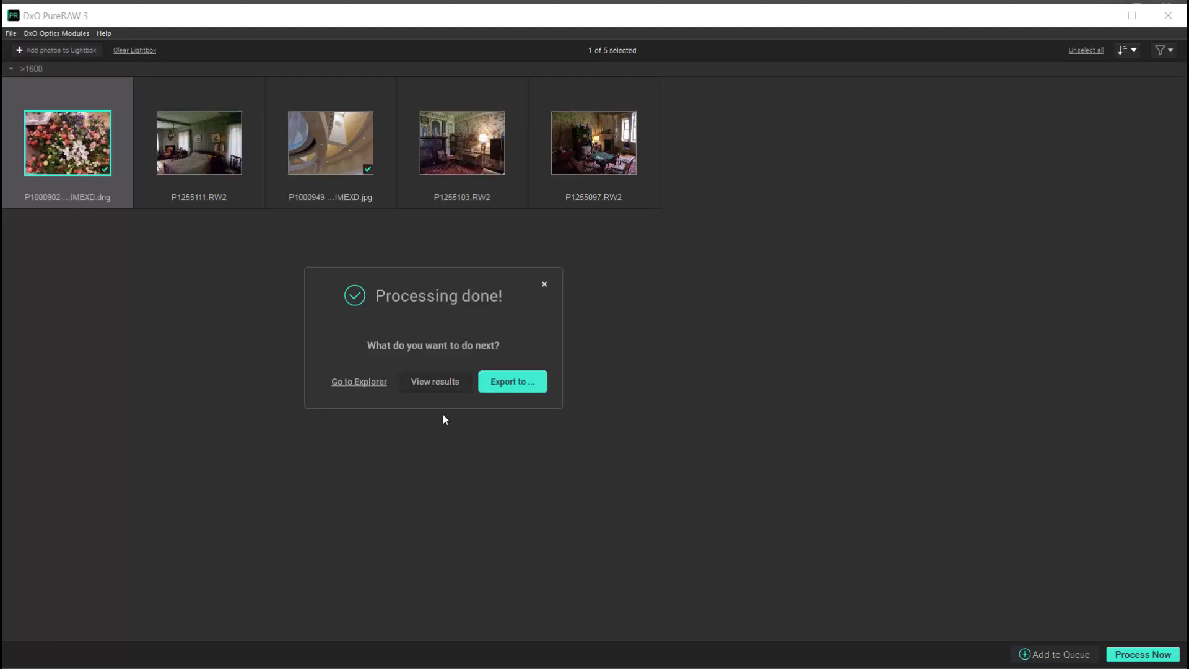
pyautogui.click(422, 383)
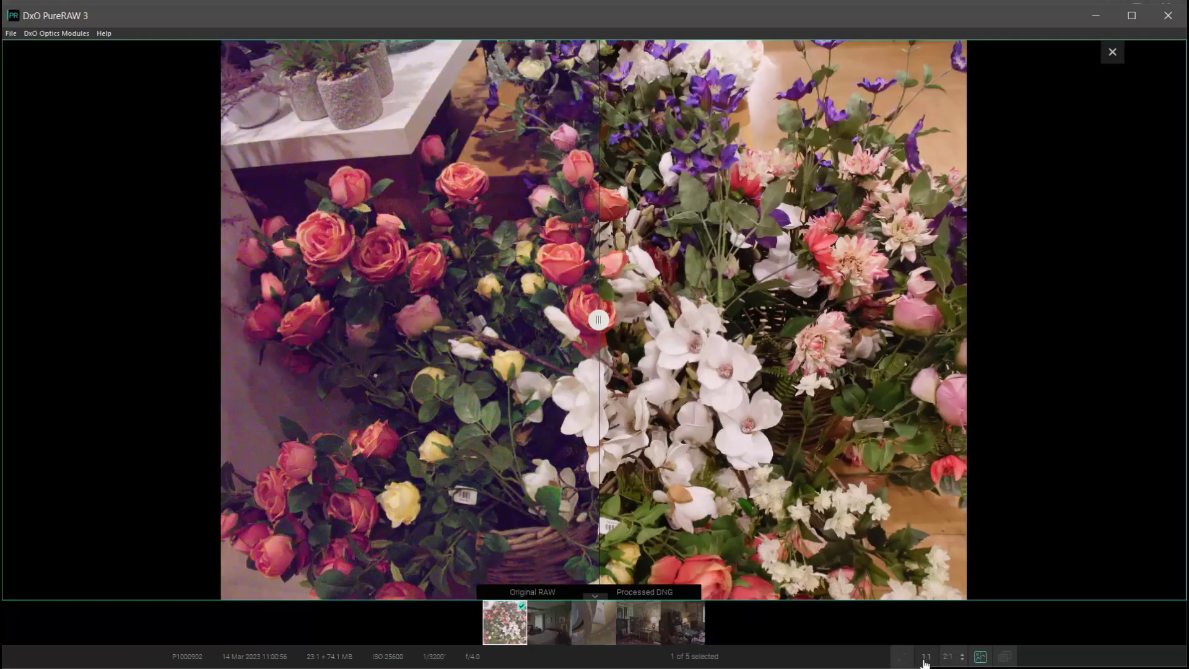
pyautogui.click(925, 659)
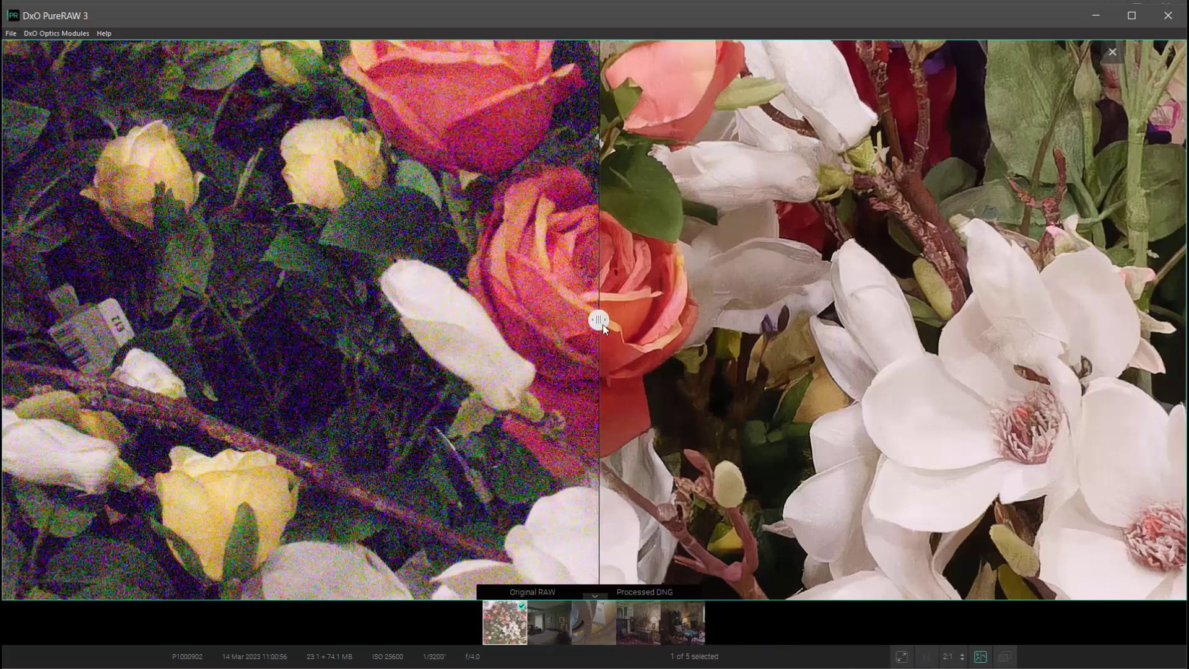
pyautogui.moveTo(599, 320); pyautogui.dragTo(376, 361)
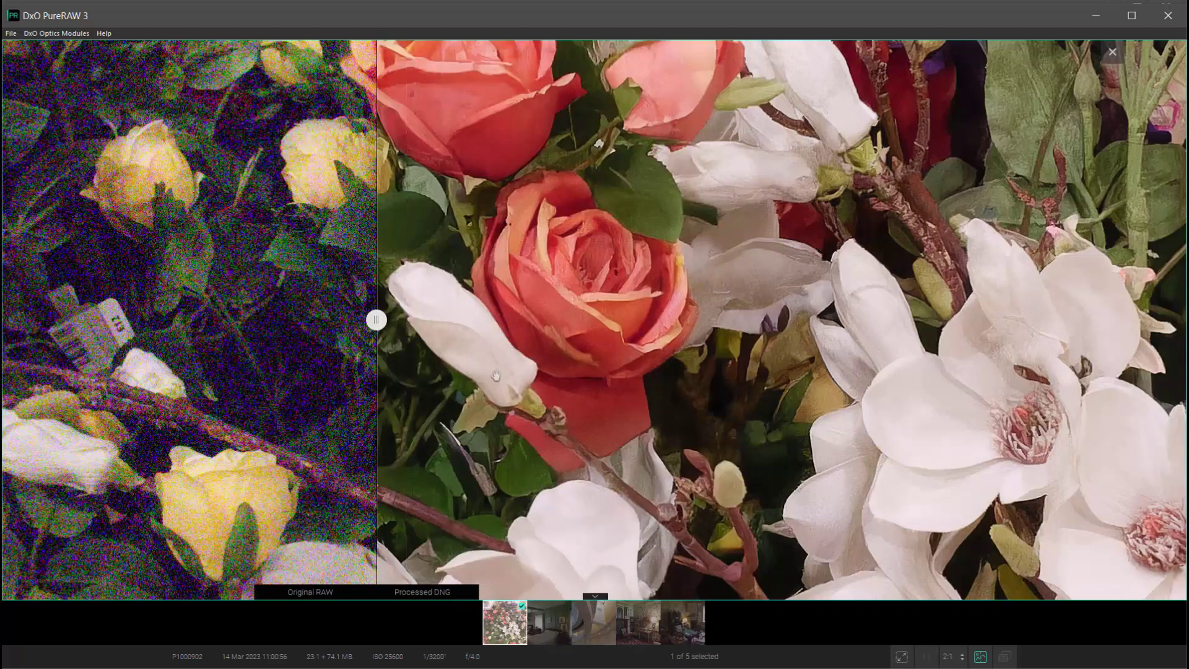
pyautogui.click(1113, 53)
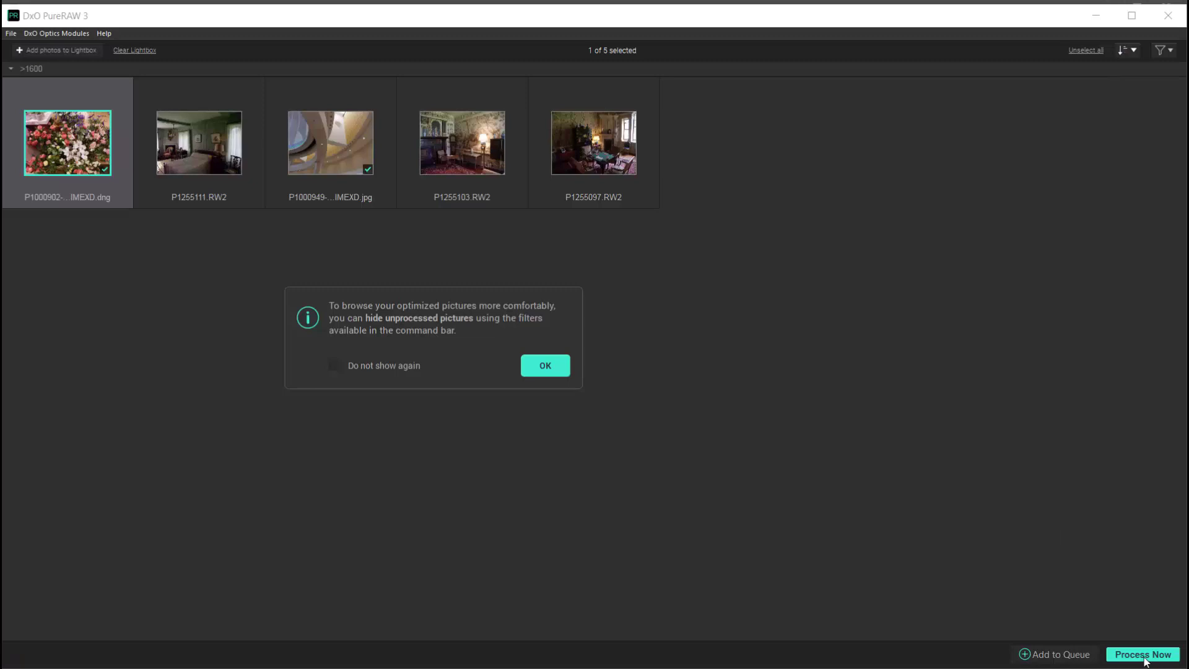
pyautogui.click(560, 369)
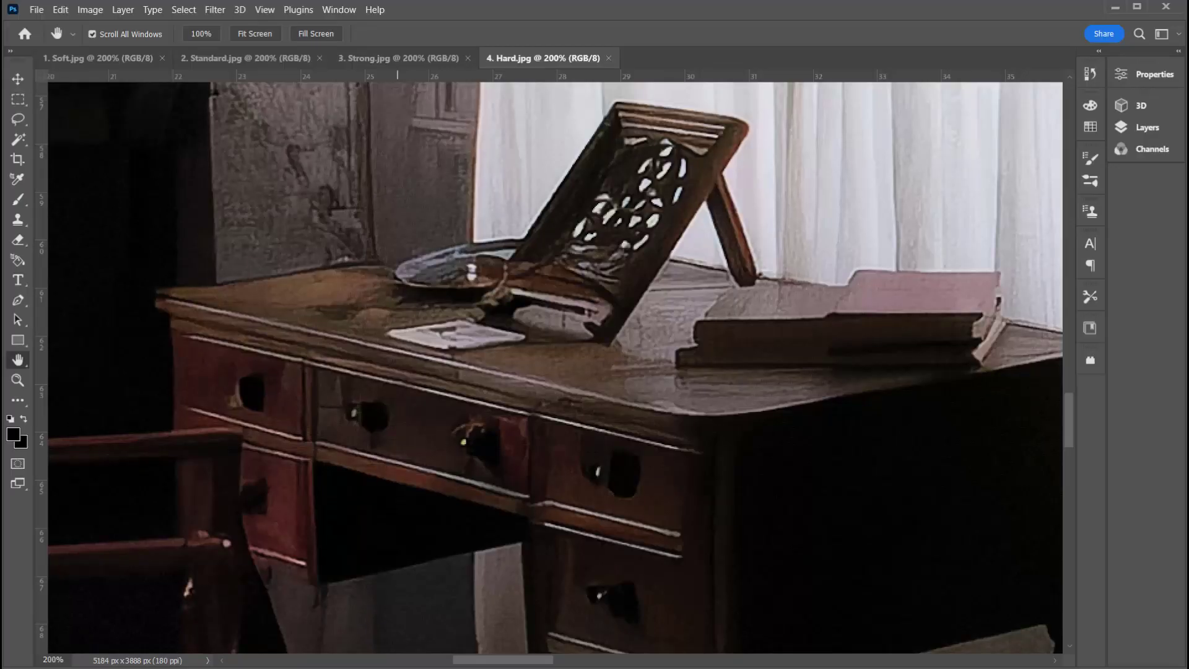
# Open P1000902-RW2_DxO_DeepPRIMEXD from the RAW > DxO folder into Camera Raw
pyautogui.click(35, 11)
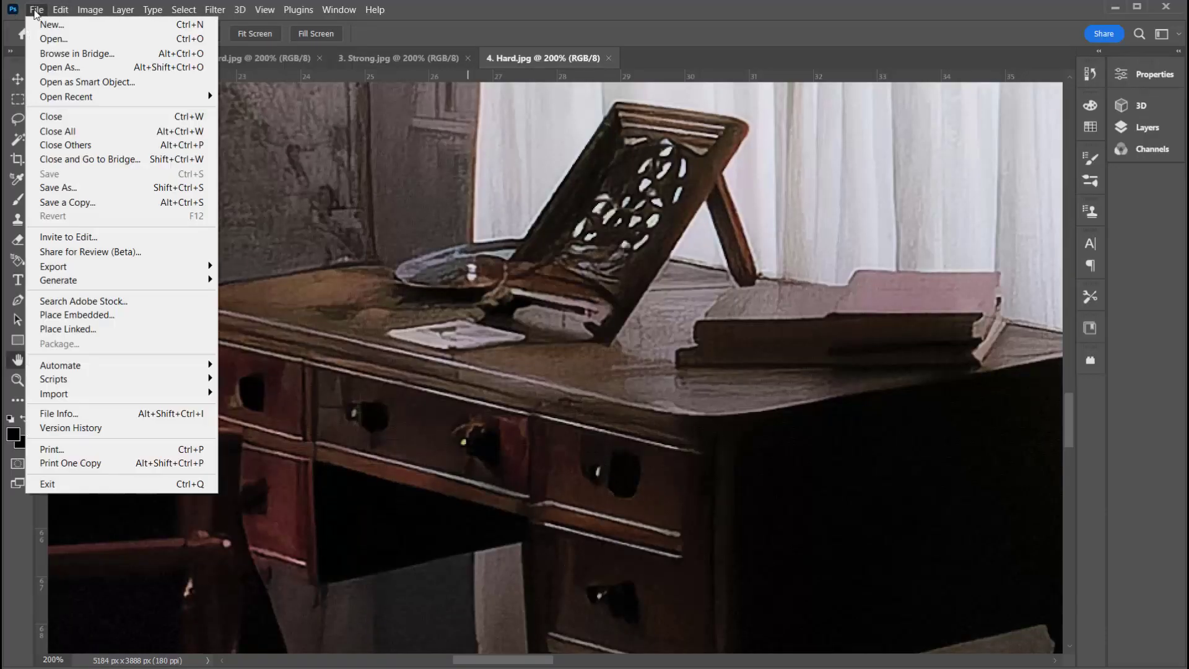
pyautogui.click(62, 39)
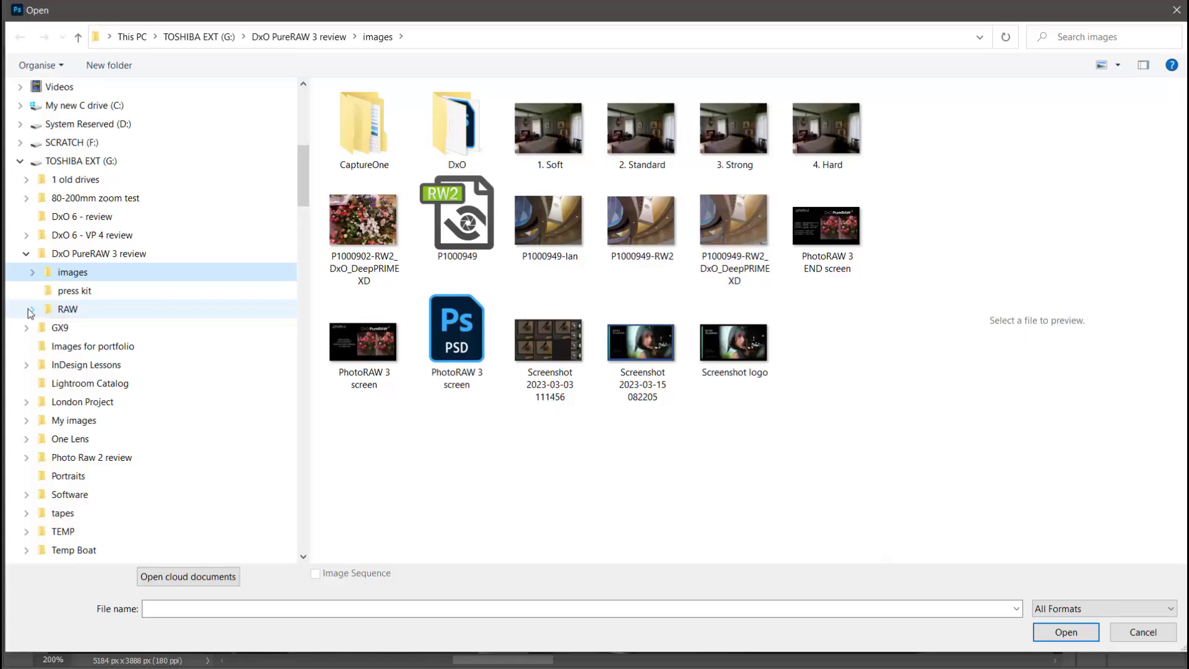
pyautogui.click(32, 309)
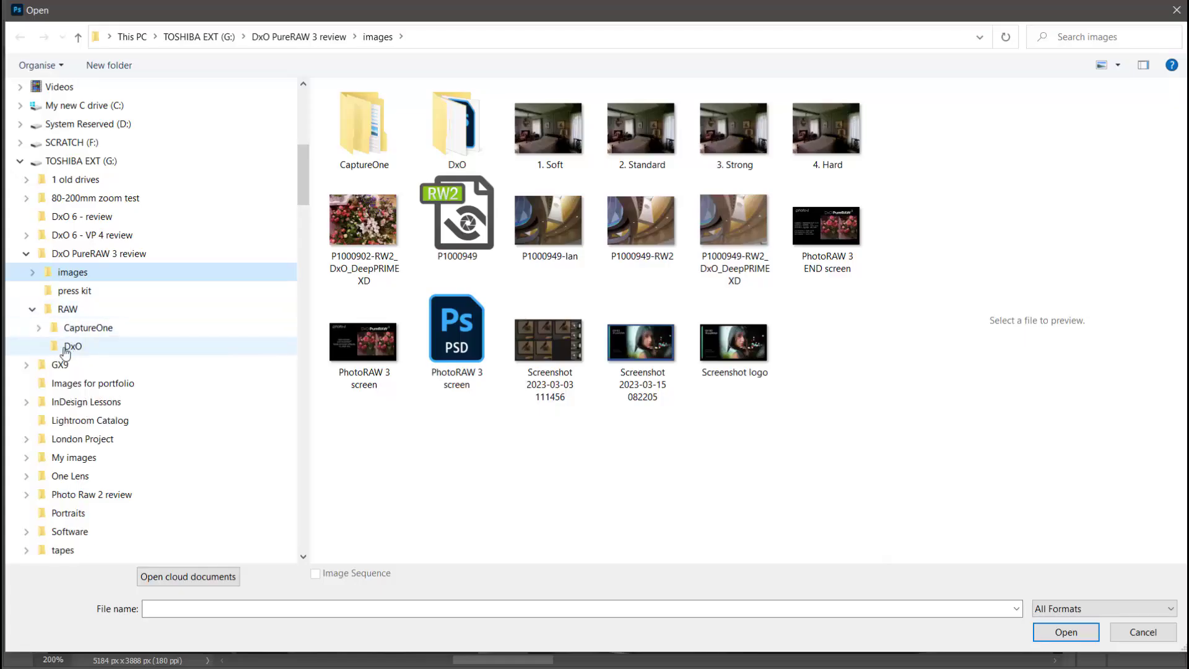
pyautogui.click(50, 310)
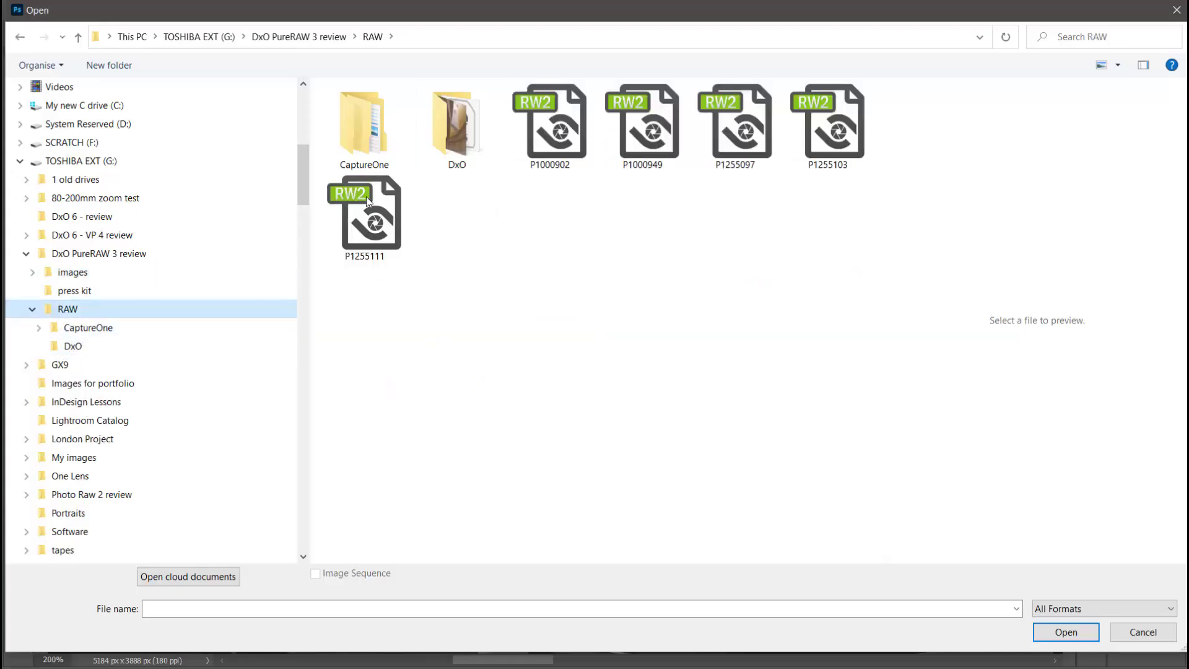
pyautogui.doubleClick(451, 135)
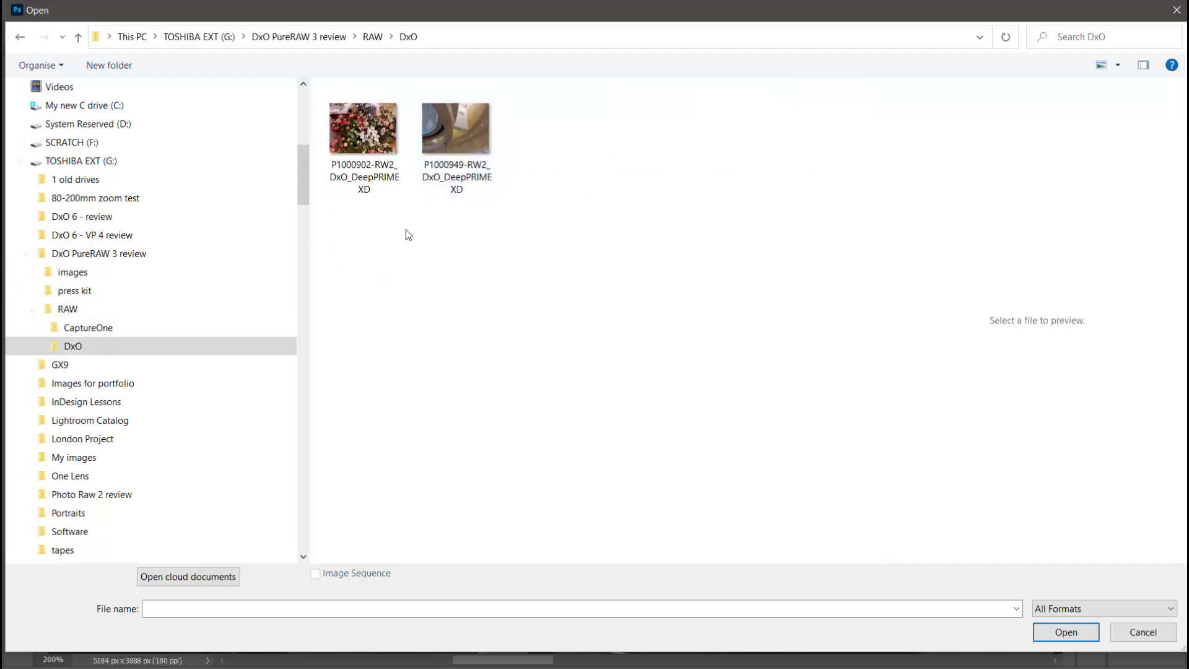
pyautogui.click(377, 138)
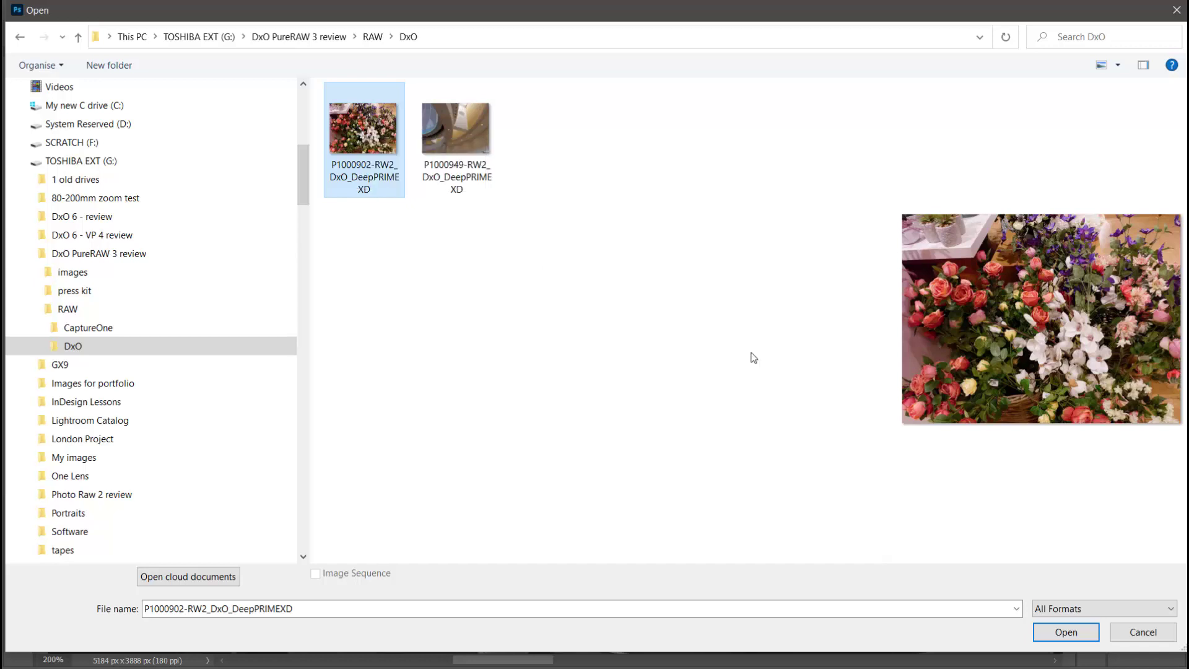
pyautogui.doubleClick(358, 130)
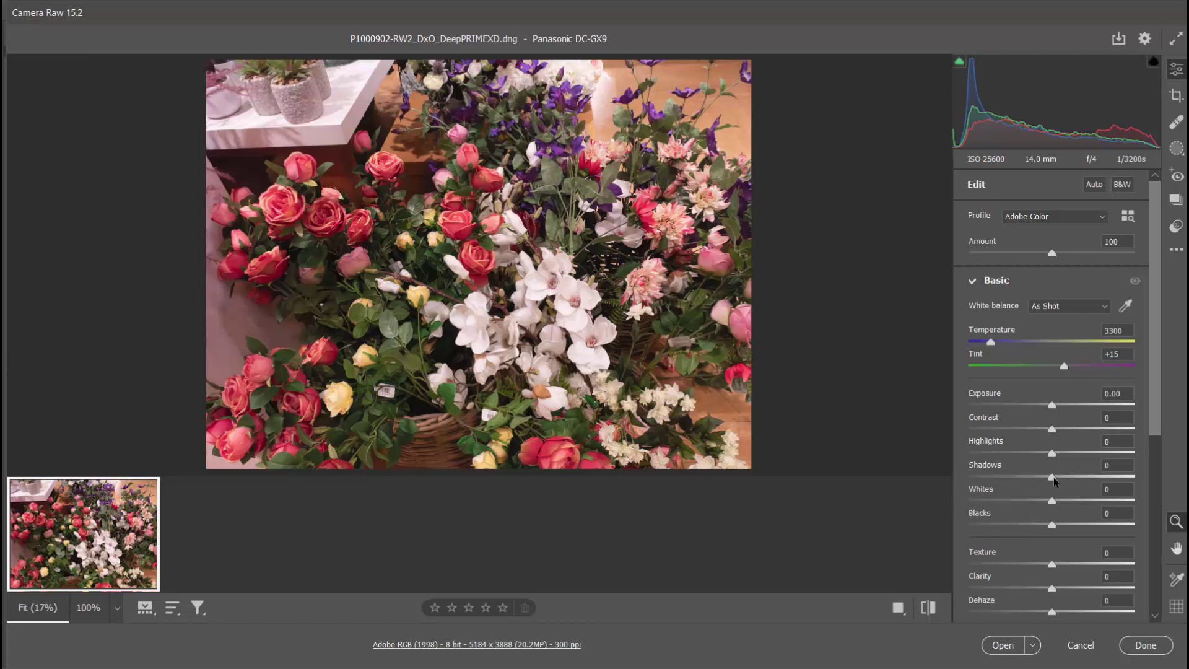
# Raise Shadows to +7 in the Camera Raw Basic panel
pyautogui.moveTo(1055, 478); pyautogui.dragTo(1008, 459)
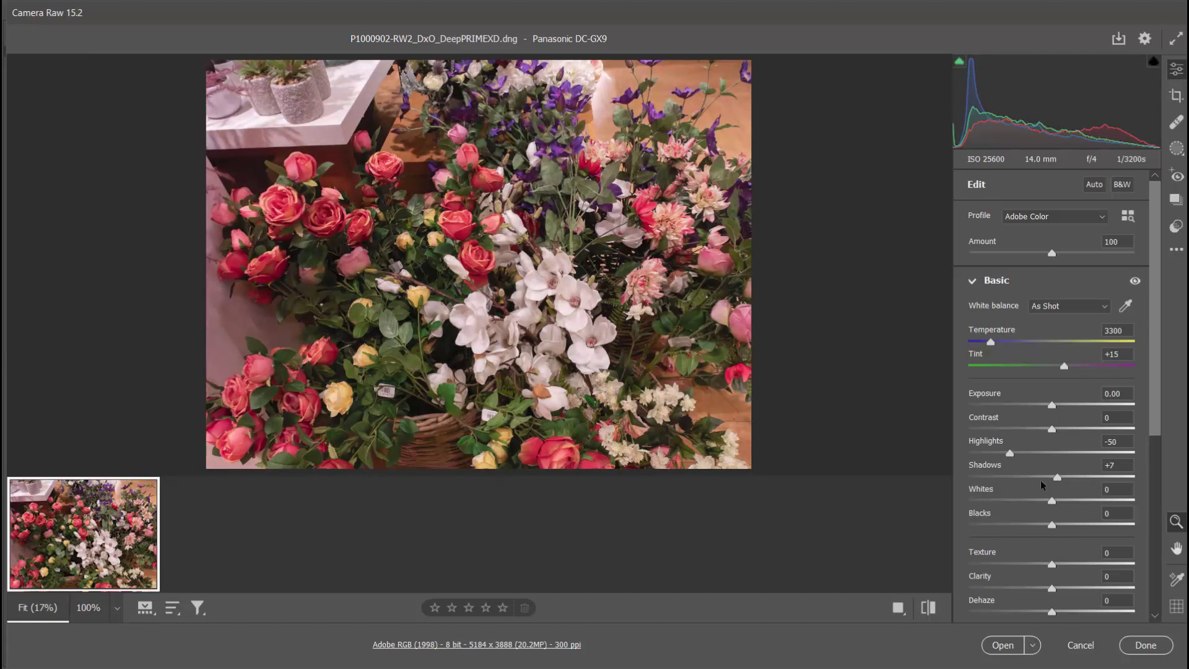
# Open the adjusted DNG in Photoshop and pan with the Hand tool to the upper-left red roses
pyautogui.click(1003, 645)
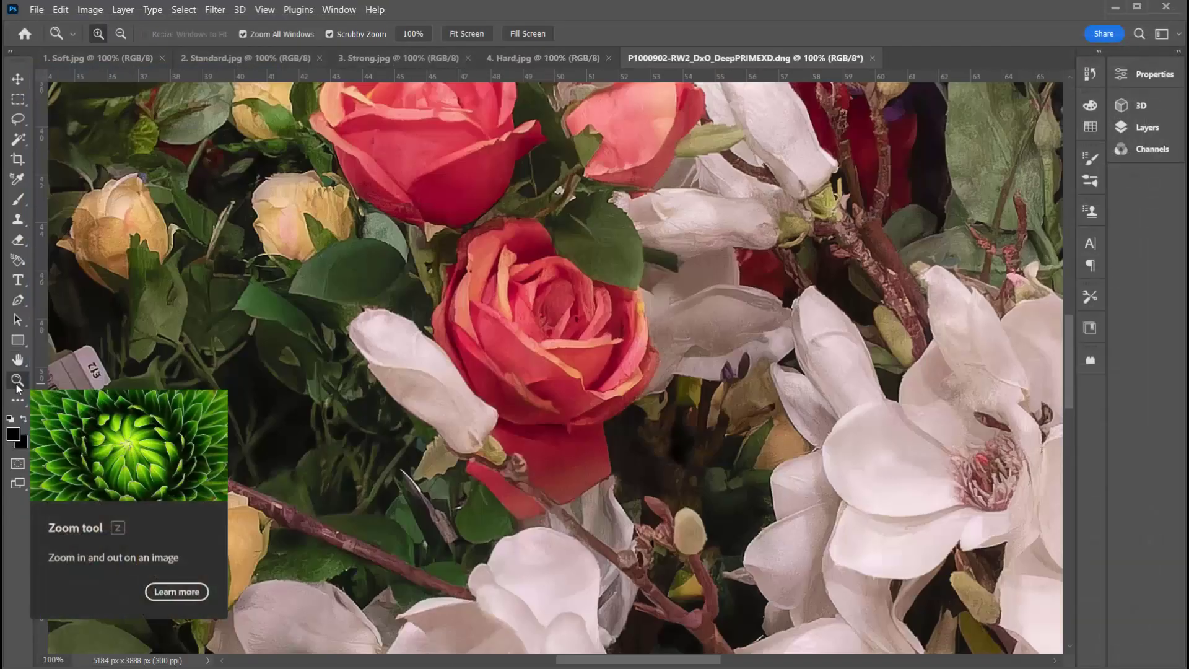
pyautogui.click(18, 360)
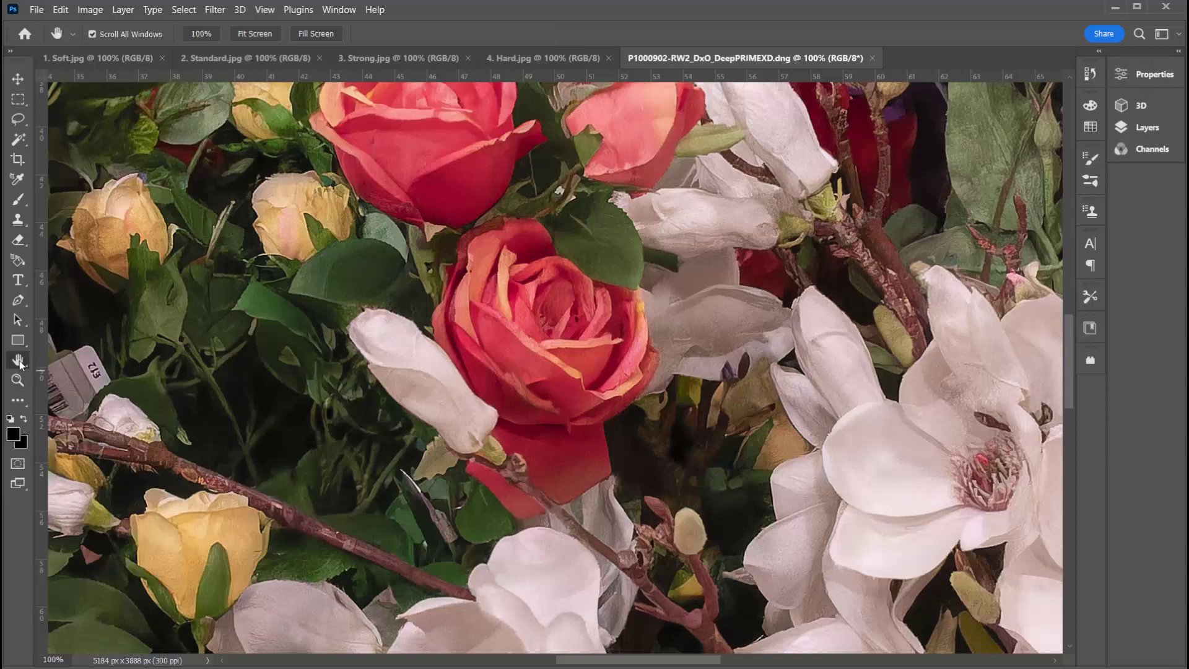
pyautogui.moveTo(62, 301); pyautogui.dragTo(802, 470)
pyautogui.moveTo(680, 439); pyautogui.dragTo(861, 449)
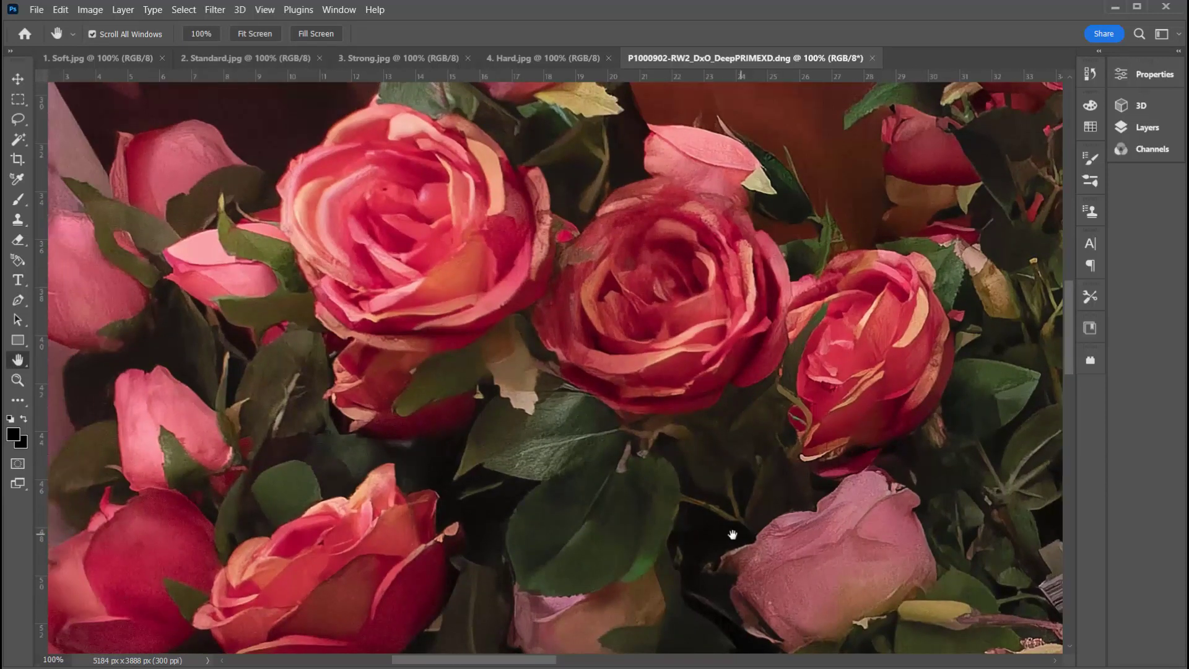
pyautogui.moveTo(738, 524); pyautogui.dragTo(839, 380)
pyautogui.moveTo(857, 329); pyautogui.dragTo(757, 485)
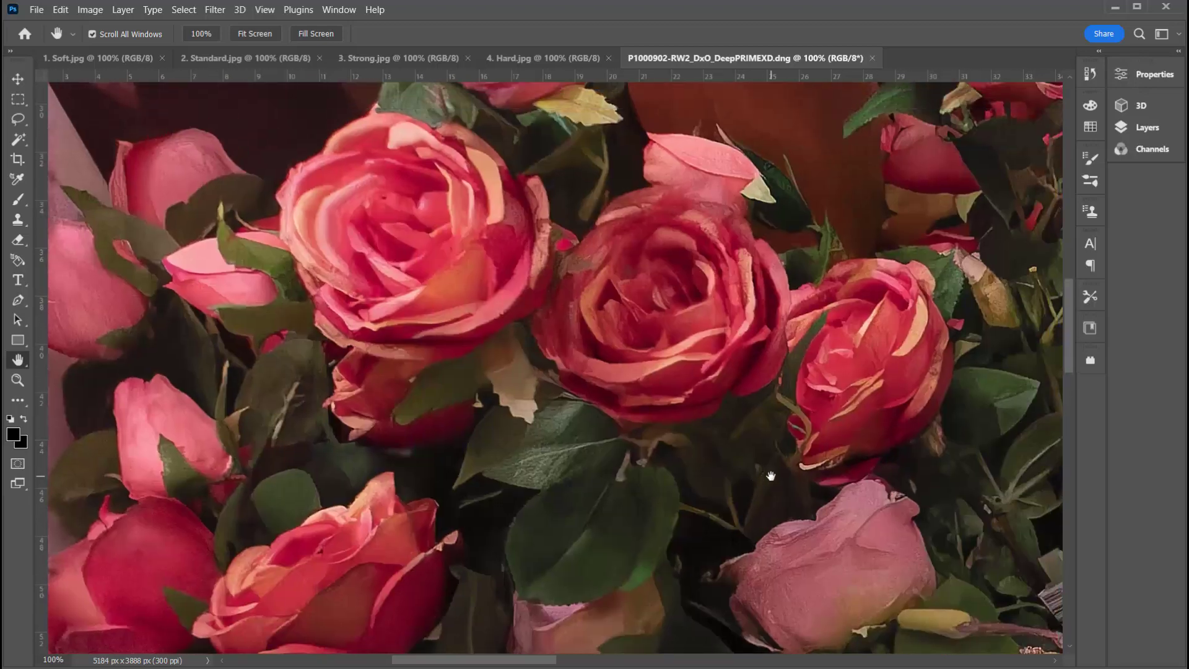